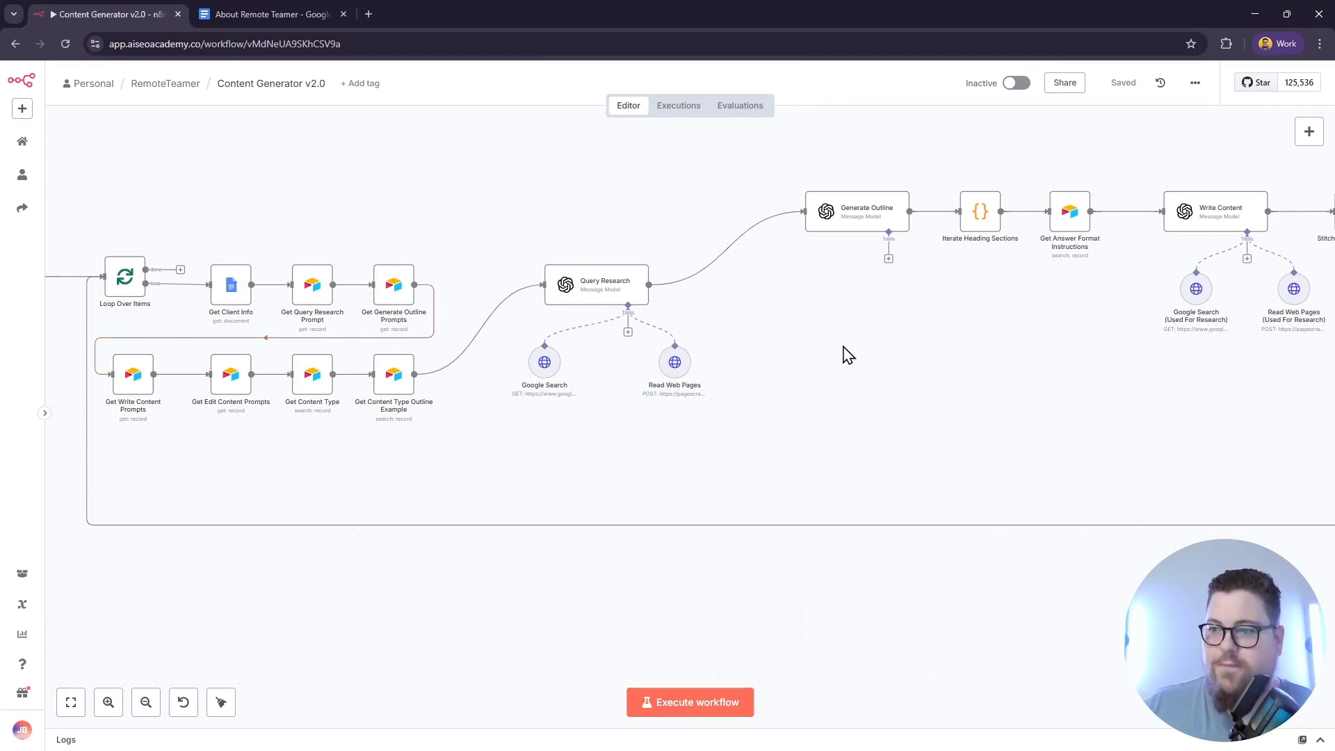
# - Switch to the About Remote Teamer document in Google Docs and review its sections from the introduction to Market Position
pyautogui.hotkey('ctrl', 'Tab')
pyautogui.scroll(-9, 345, 321)
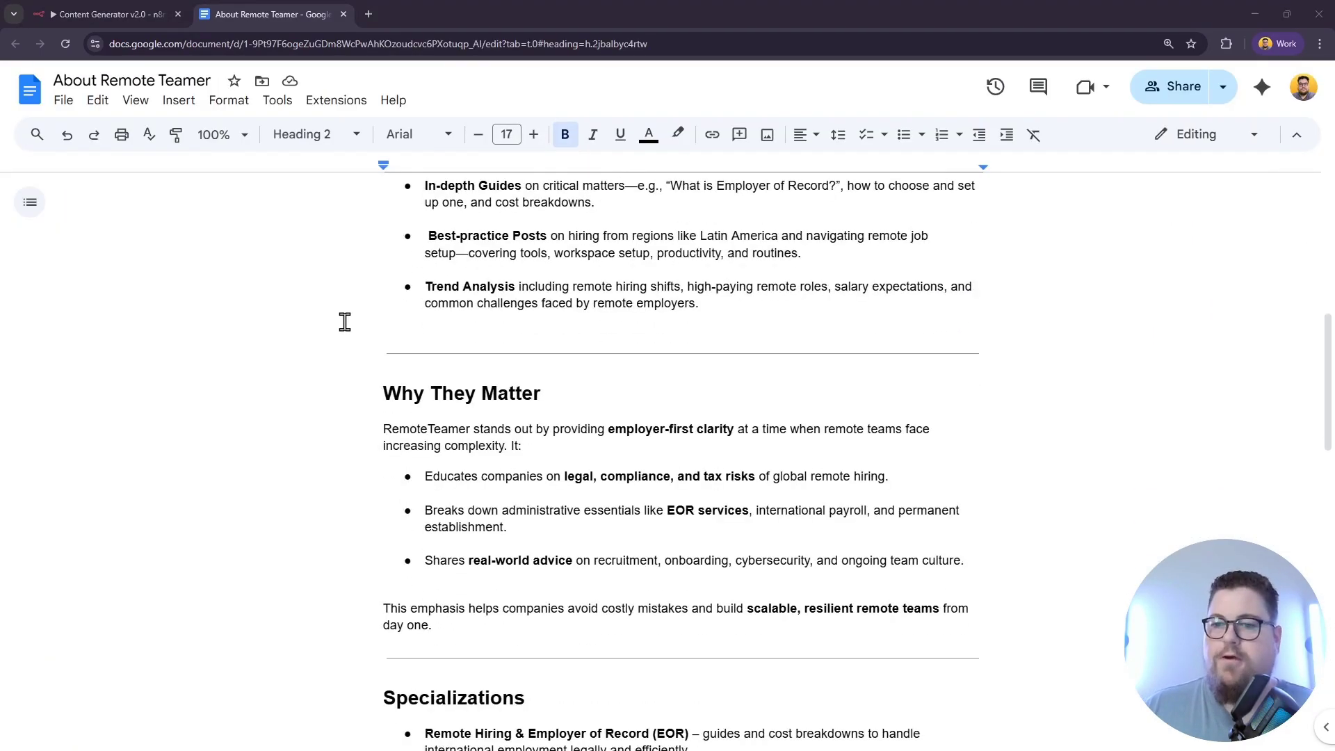
pyautogui.scroll(-6, 343, 320)
pyautogui.scroll(14, 309, 424)
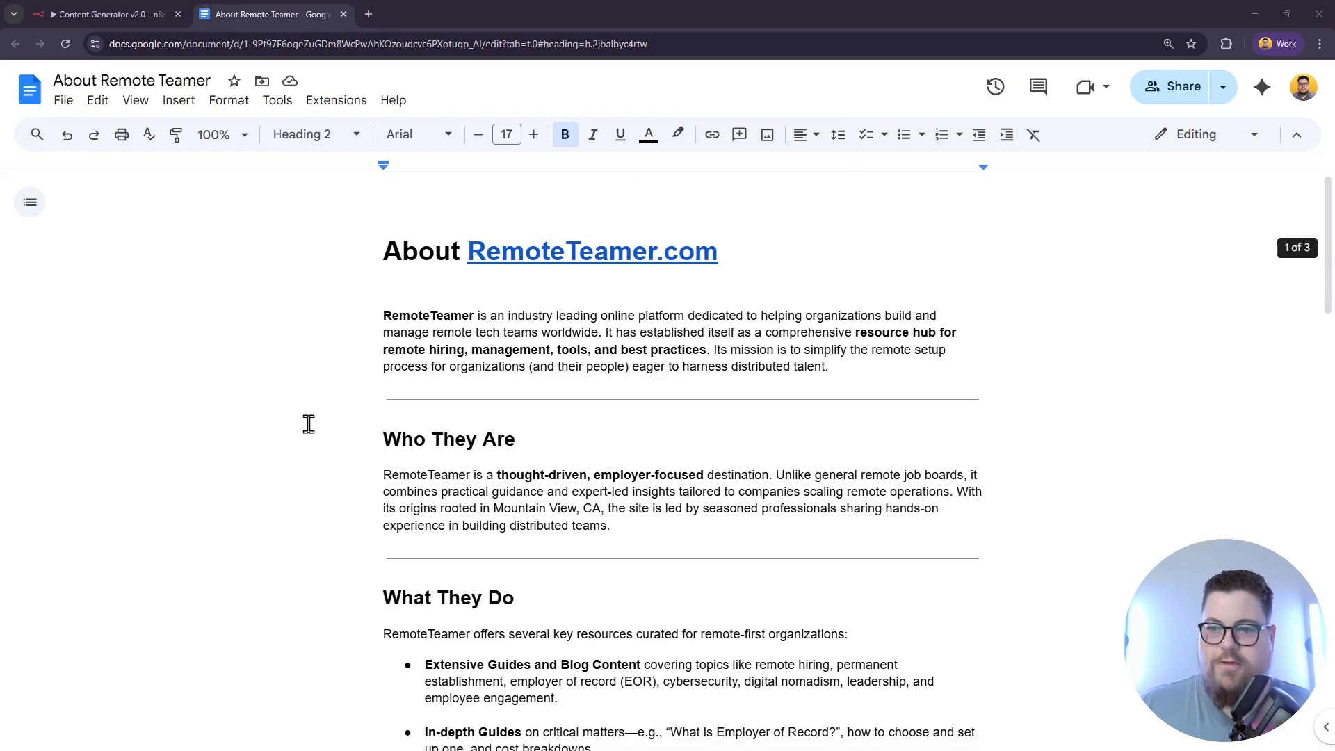
pyautogui.scroll(-15, 309, 423)
pyautogui.scroll(2, 309, 423)
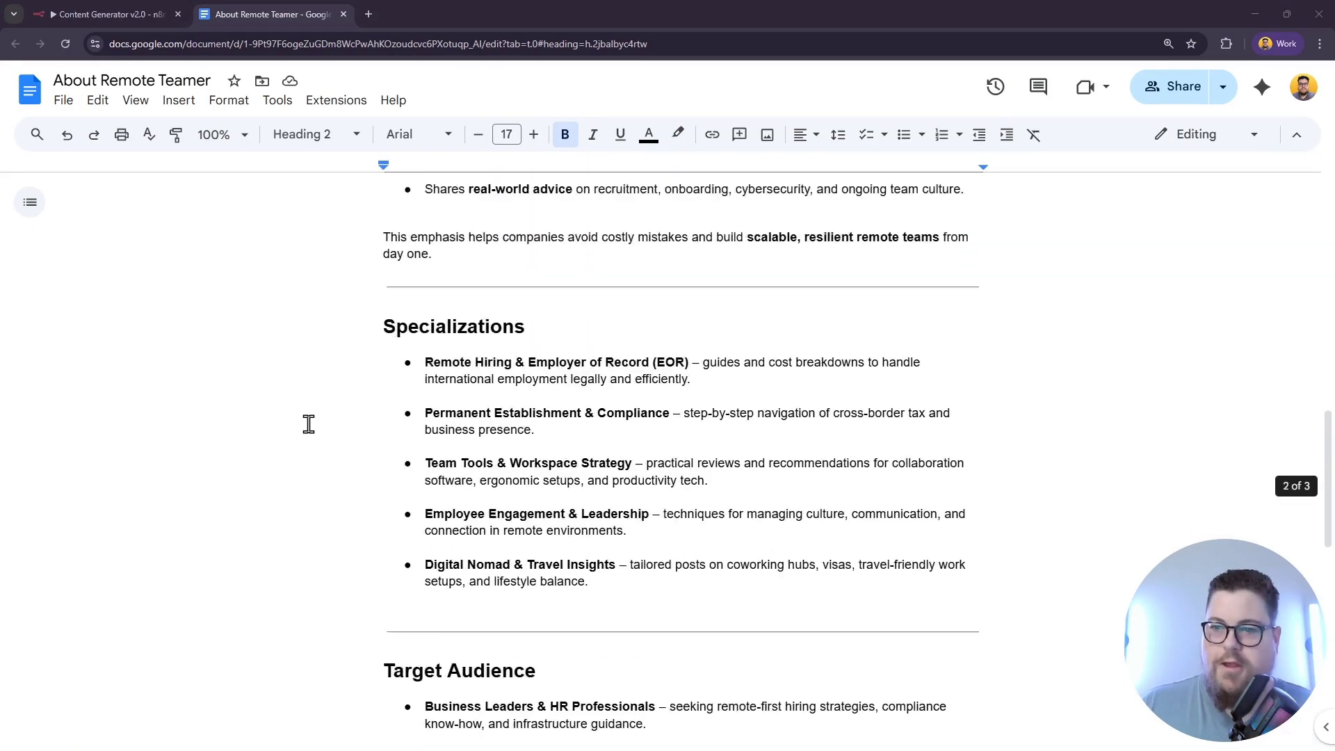
pyautogui.scroll(13, 309, 424)
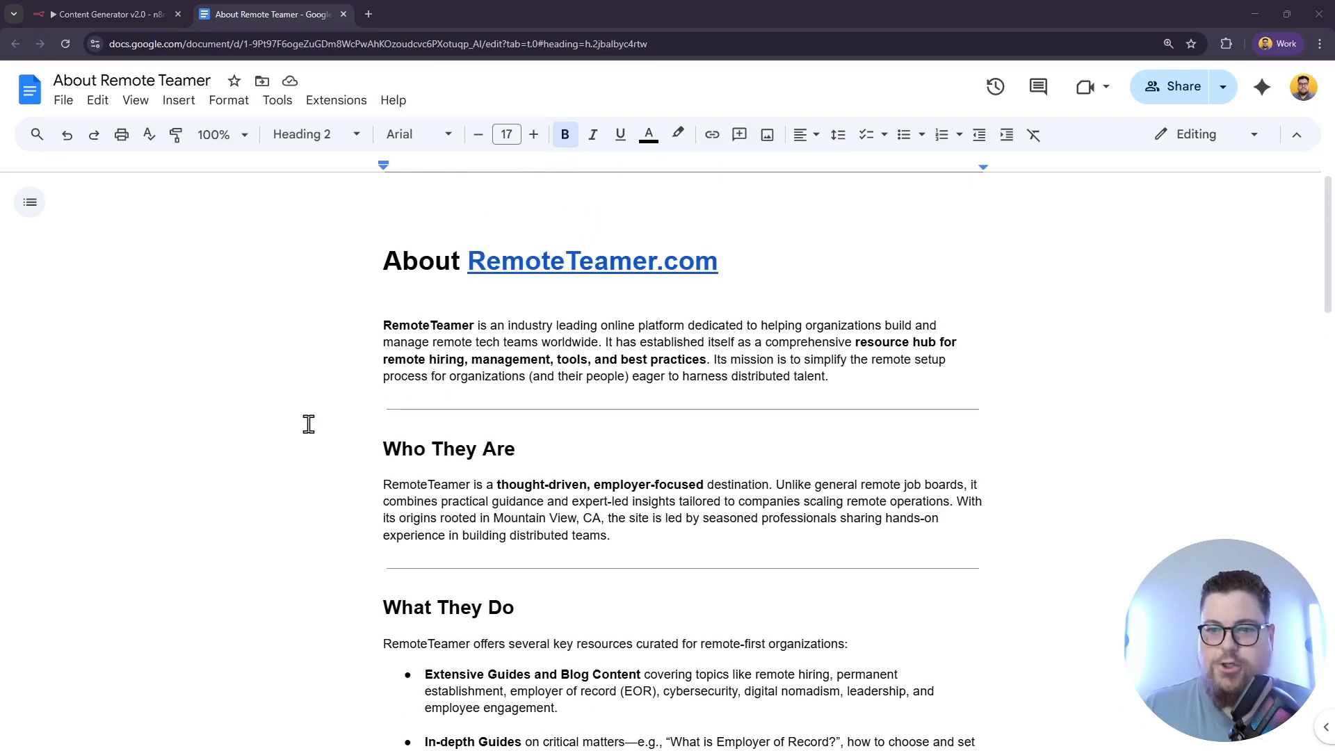
pyautogui.scroll(-16, 308, 424)
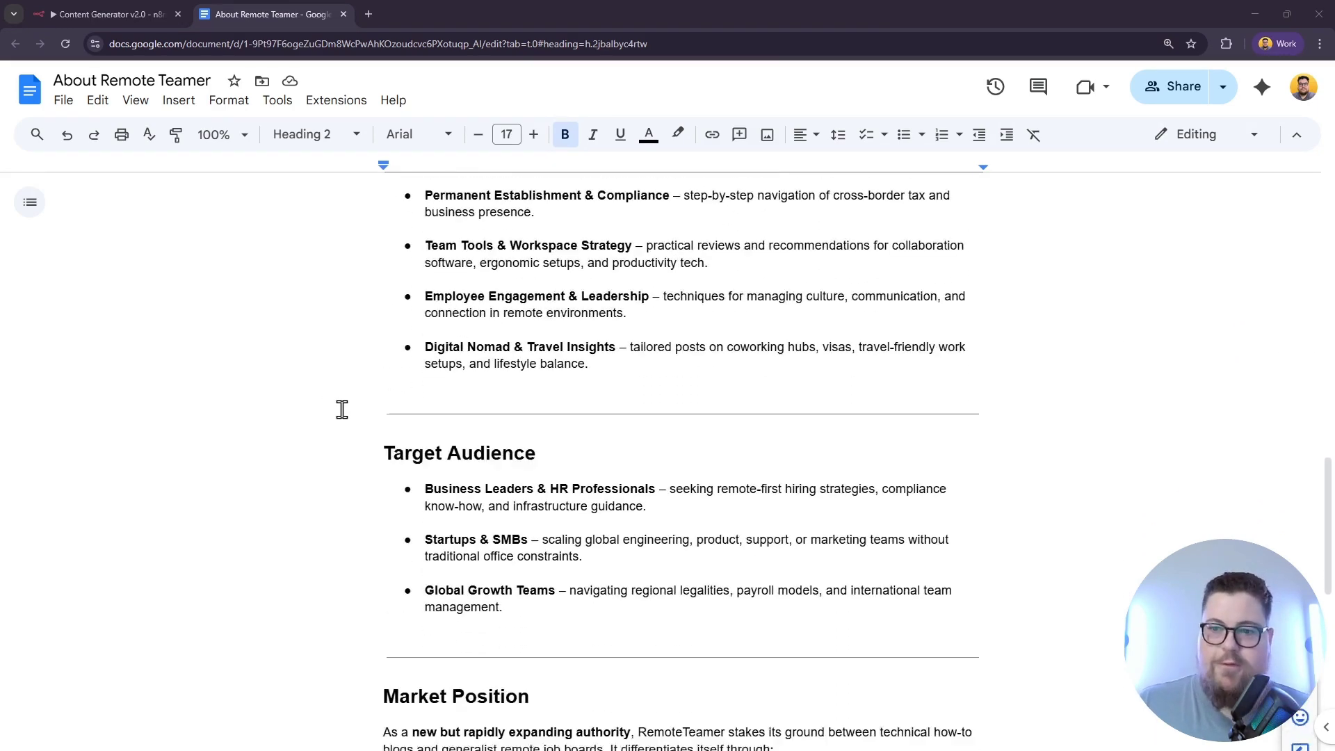
pyautogui.scroll(-7, 341, 409)
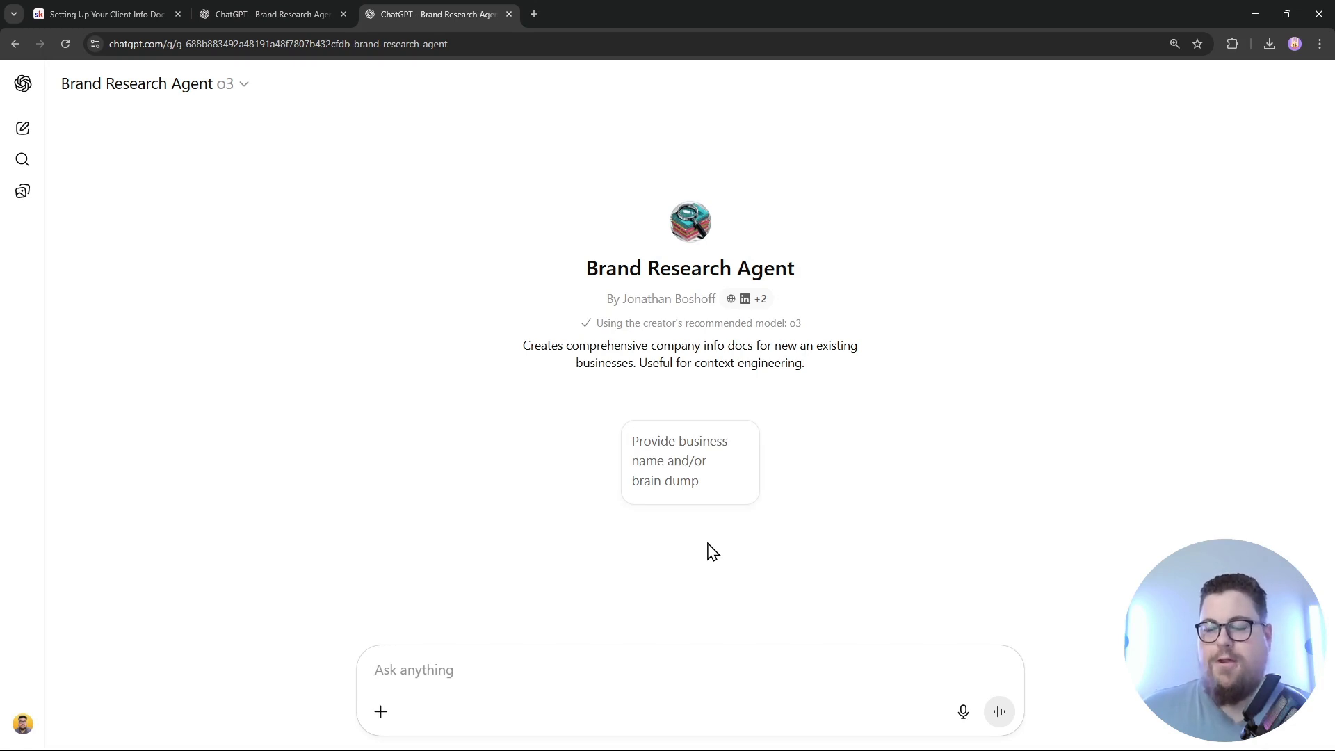
# - Send the Brand Research Agent the prompt "Provide a research report for Streamlit"
pyautogui.write('z')
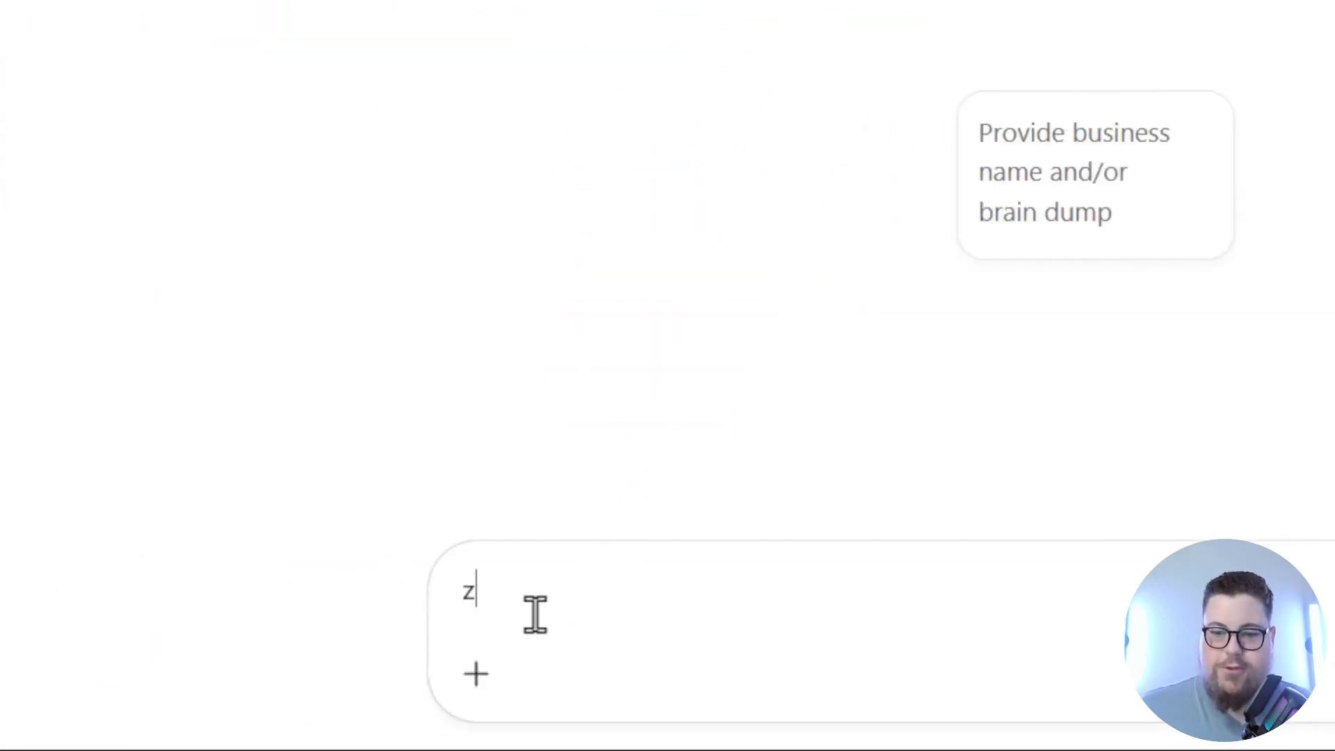
pyautogui.hotkey('ctrl', 'a')
pyautogui.write('Provide a research report for')
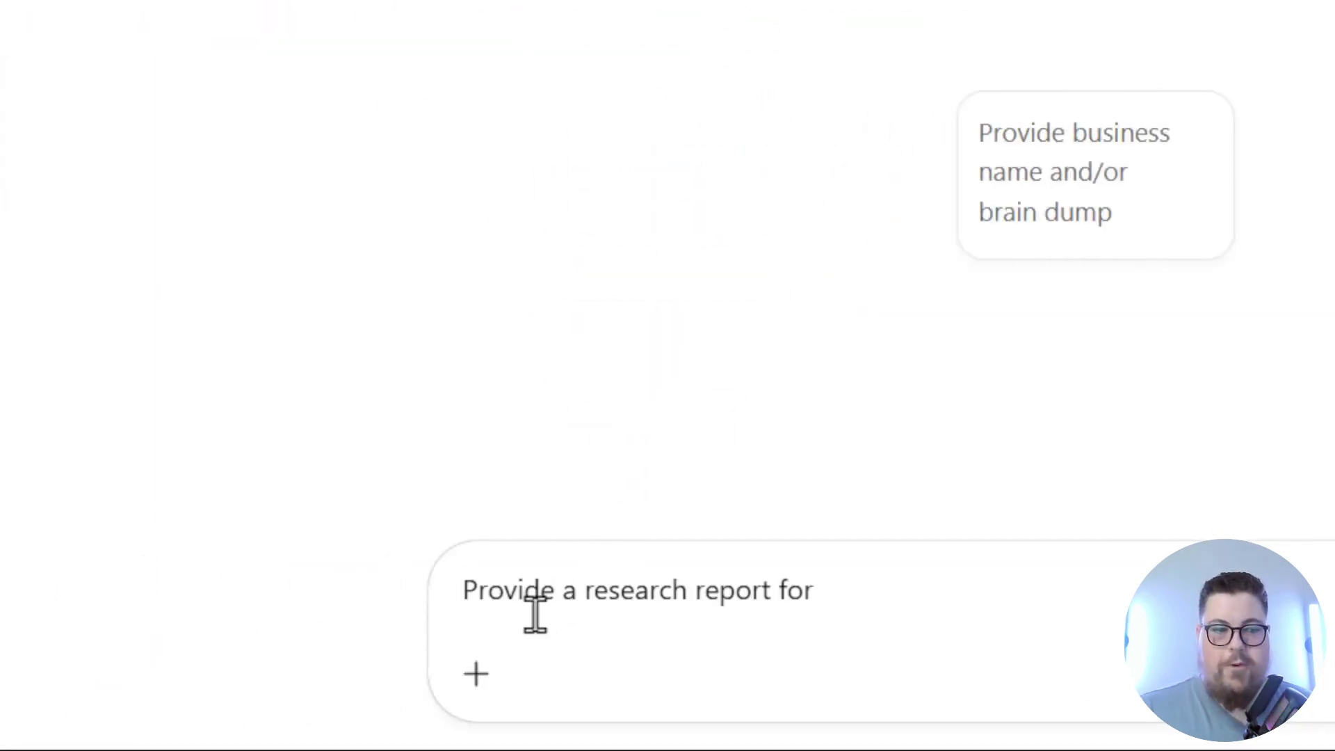
pyautogui.write('Streamlit')
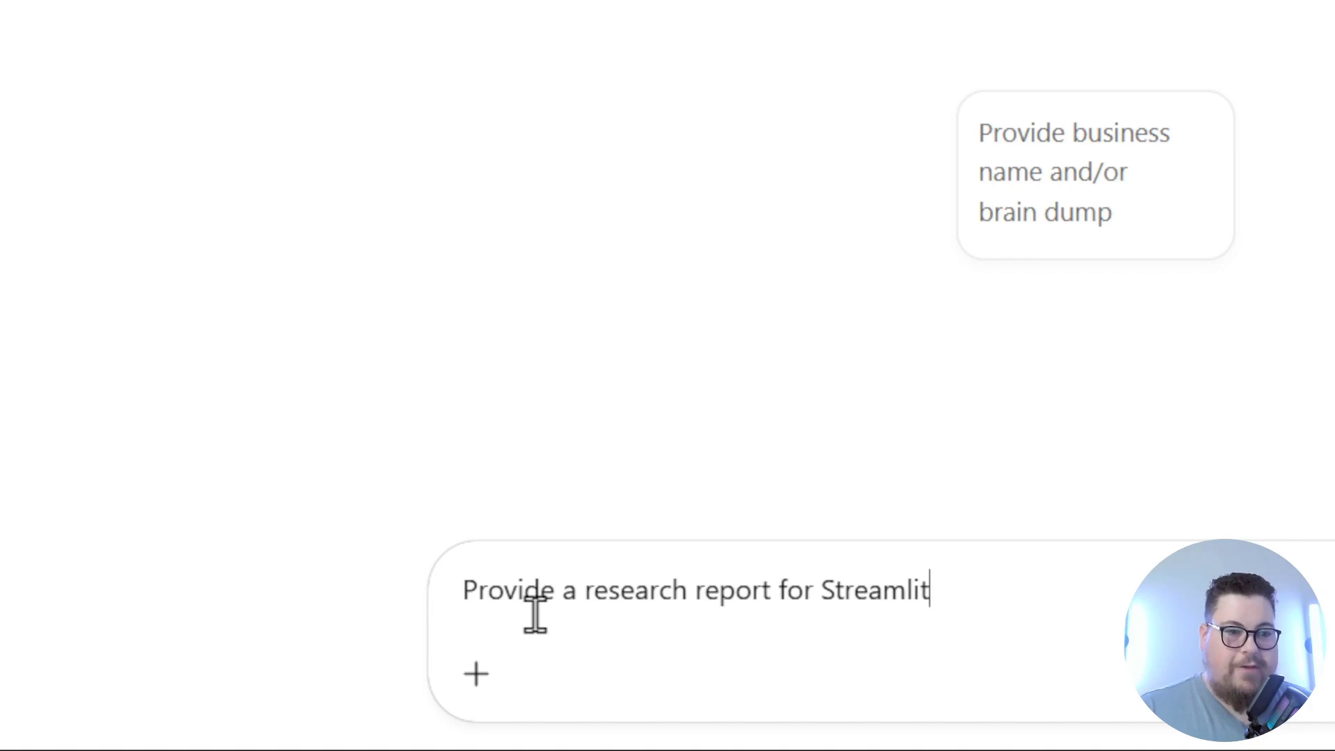
pyautogui.press('Return')
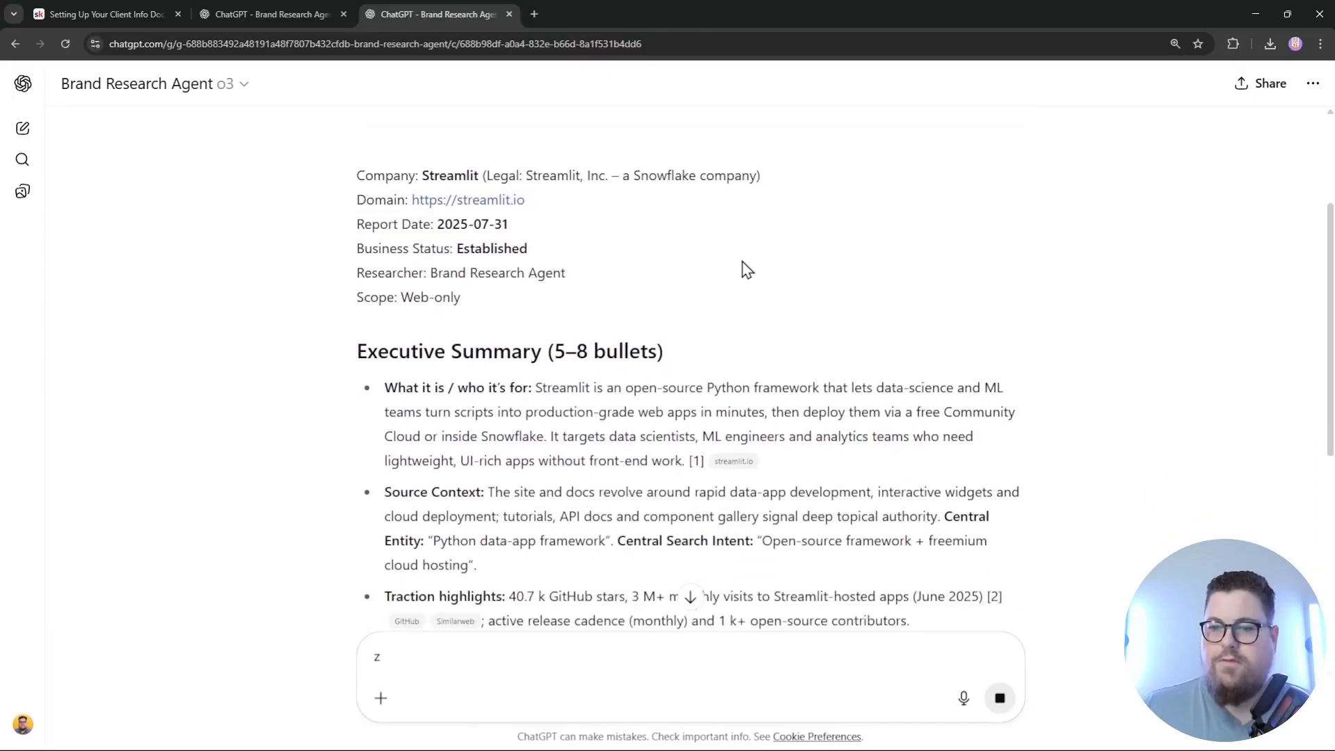
# - Skim the Streamlit report from its company details to Content Strategy & Cadence, clearing the stray character from the message box
pyautogui.scroll(-8, 744, 269)
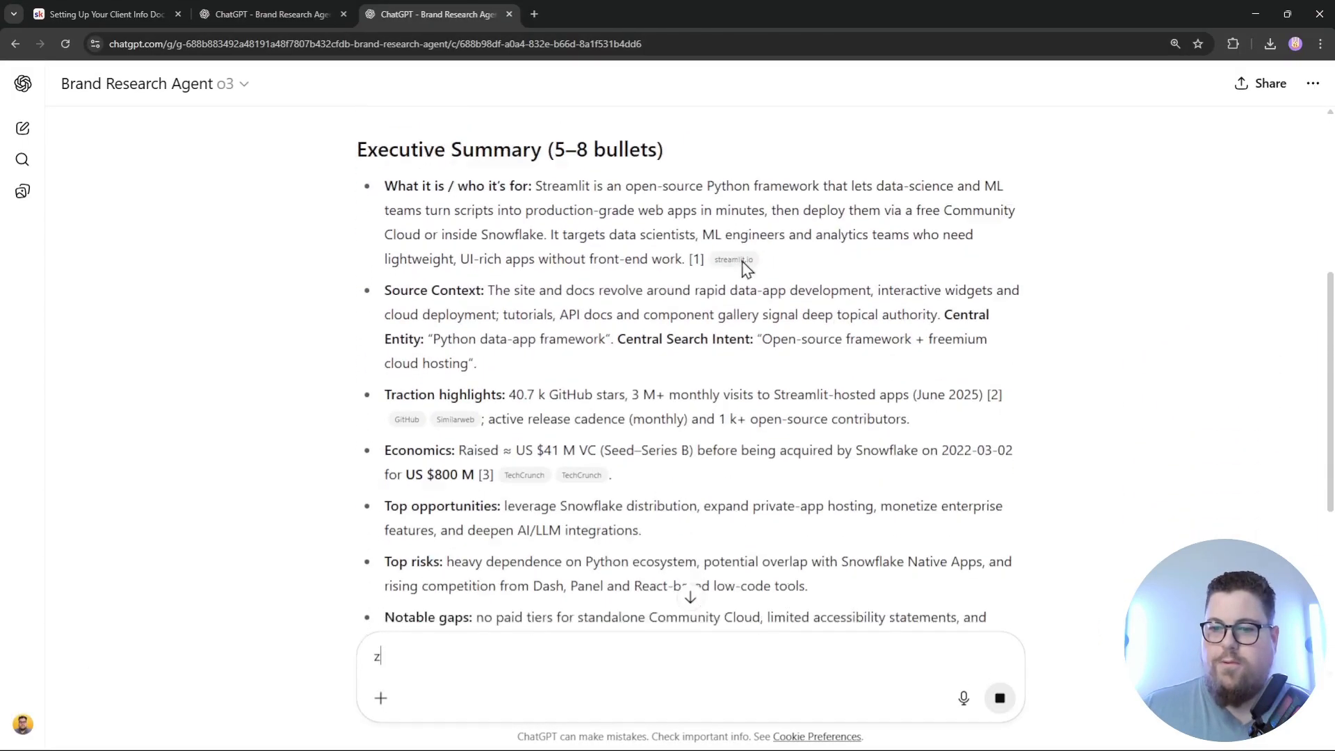
pyautogui.scroll(-3, 743, 267)
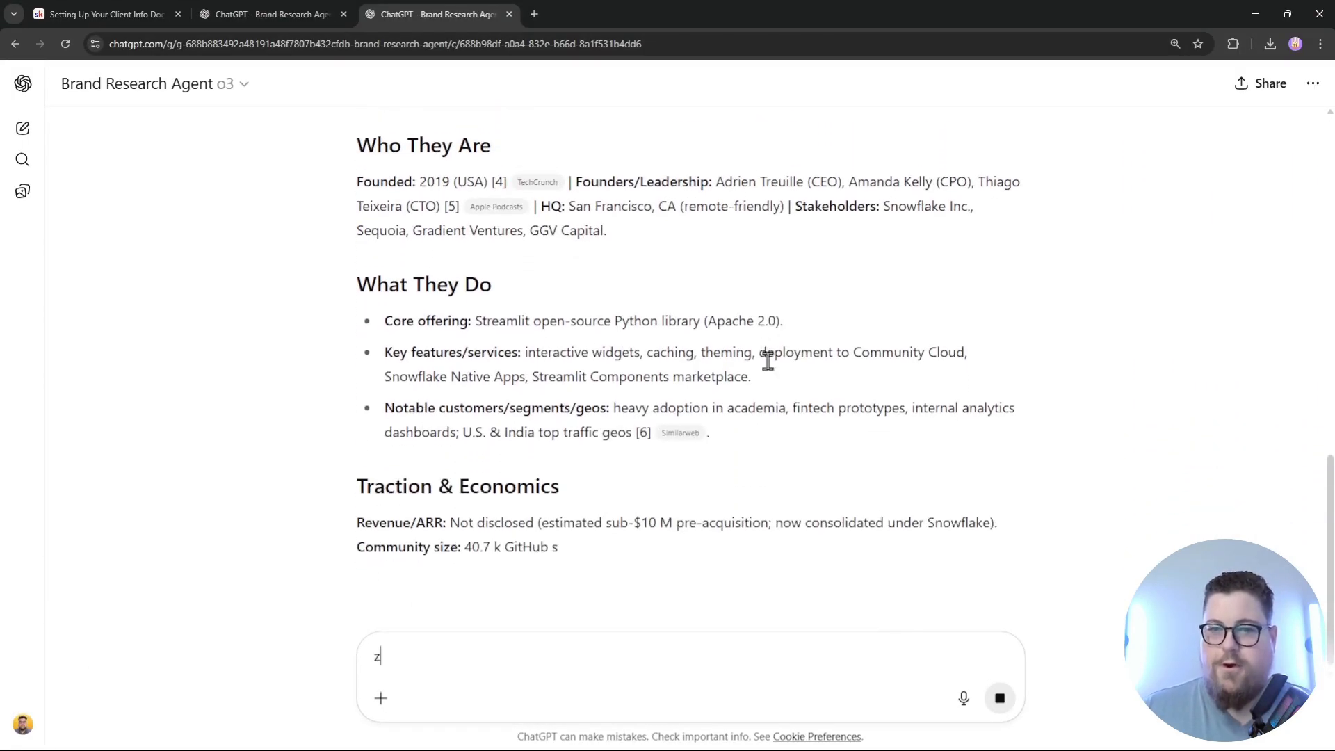
pyautogui.scroll(-1, 747, 407)
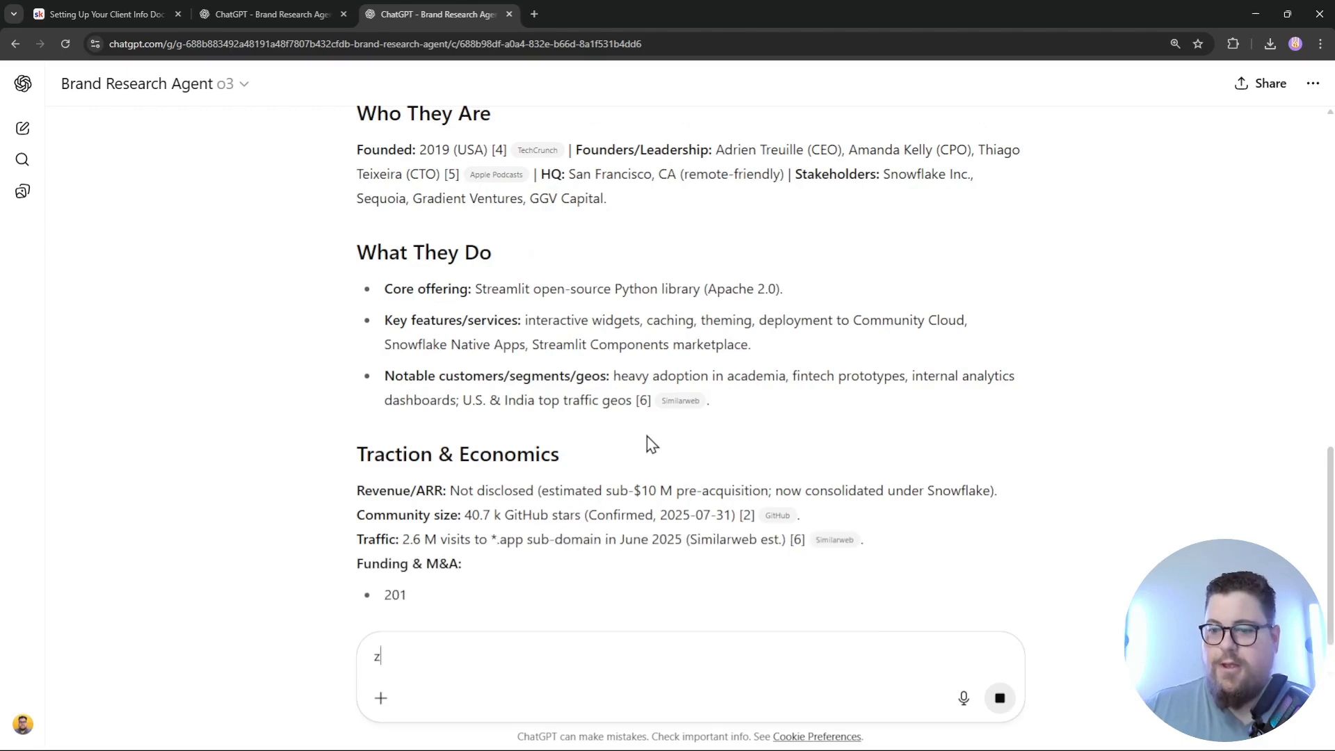
pyautogui.scroll(-10, 730, 473)
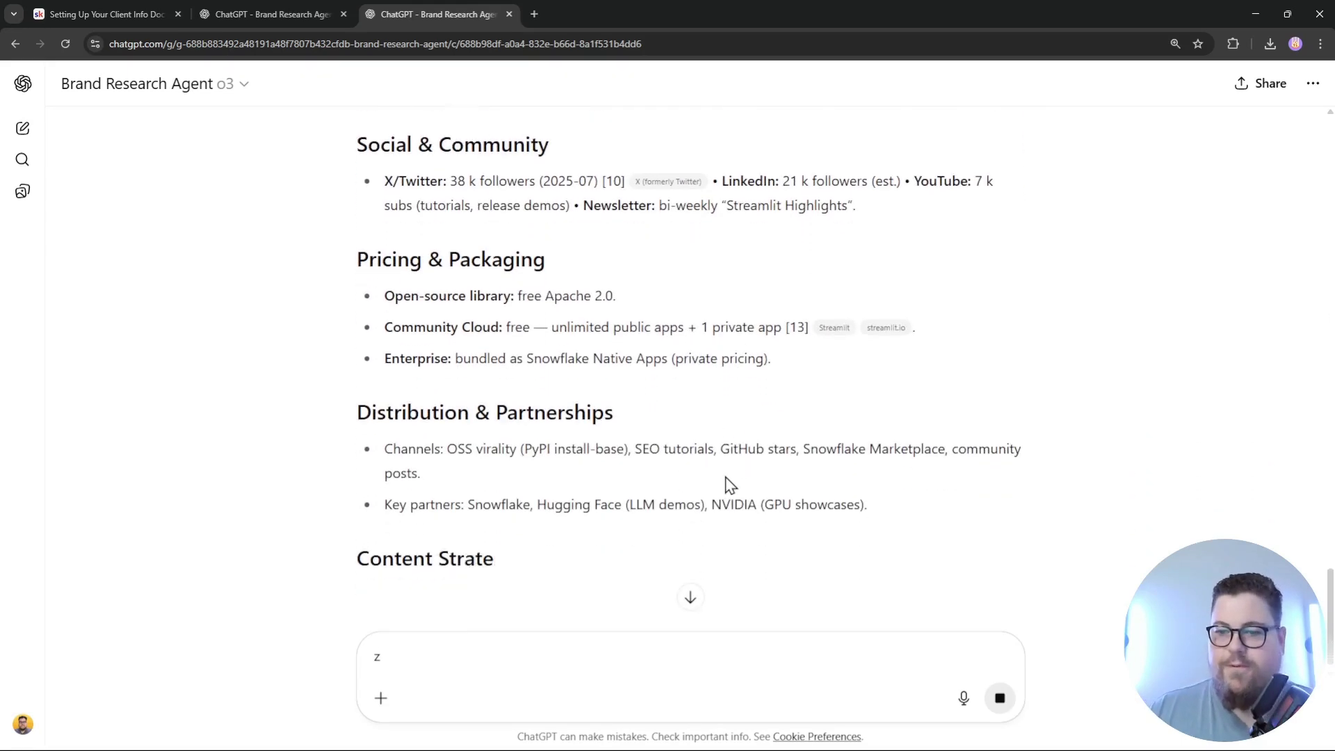
pyautogui.scroll(-1, 724, 486)
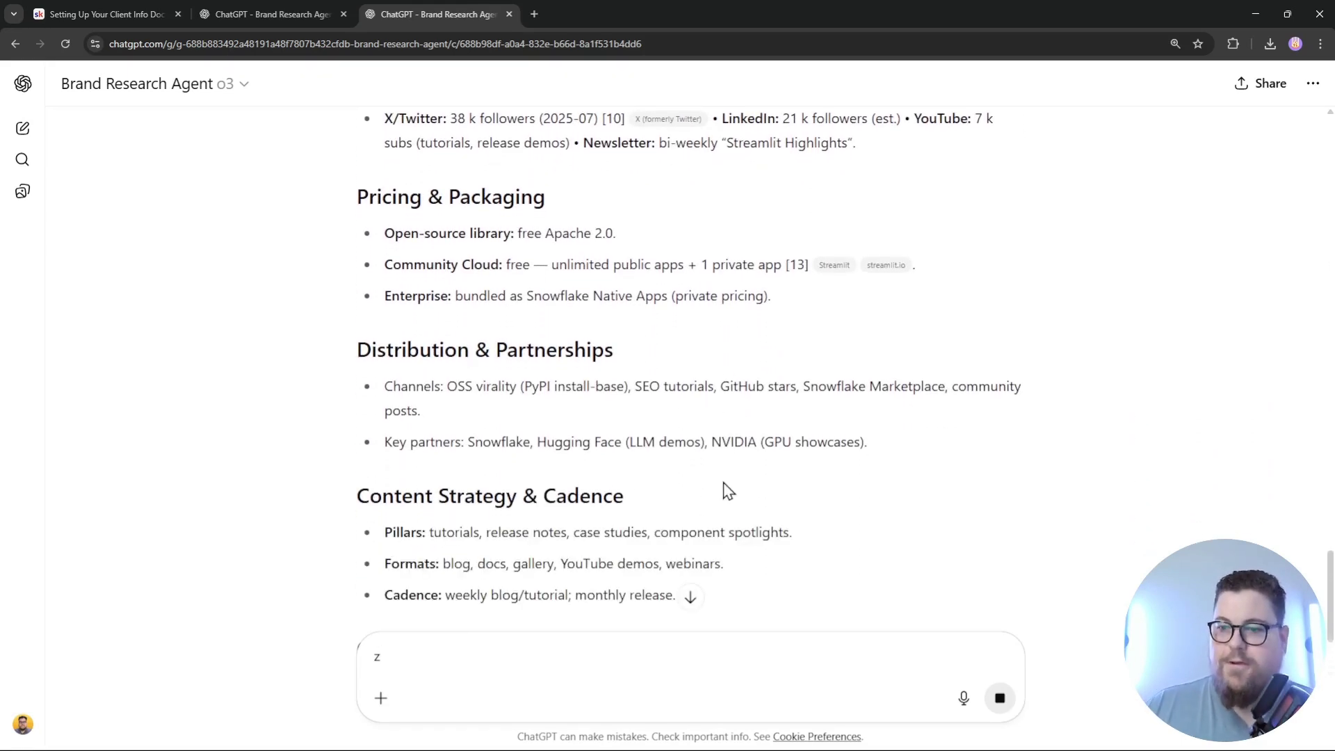
pyautogui.press('BackSpace')
pyautogui.scroll(20, 339, 247)
pyautogui.scroll(-1, 338, 247)
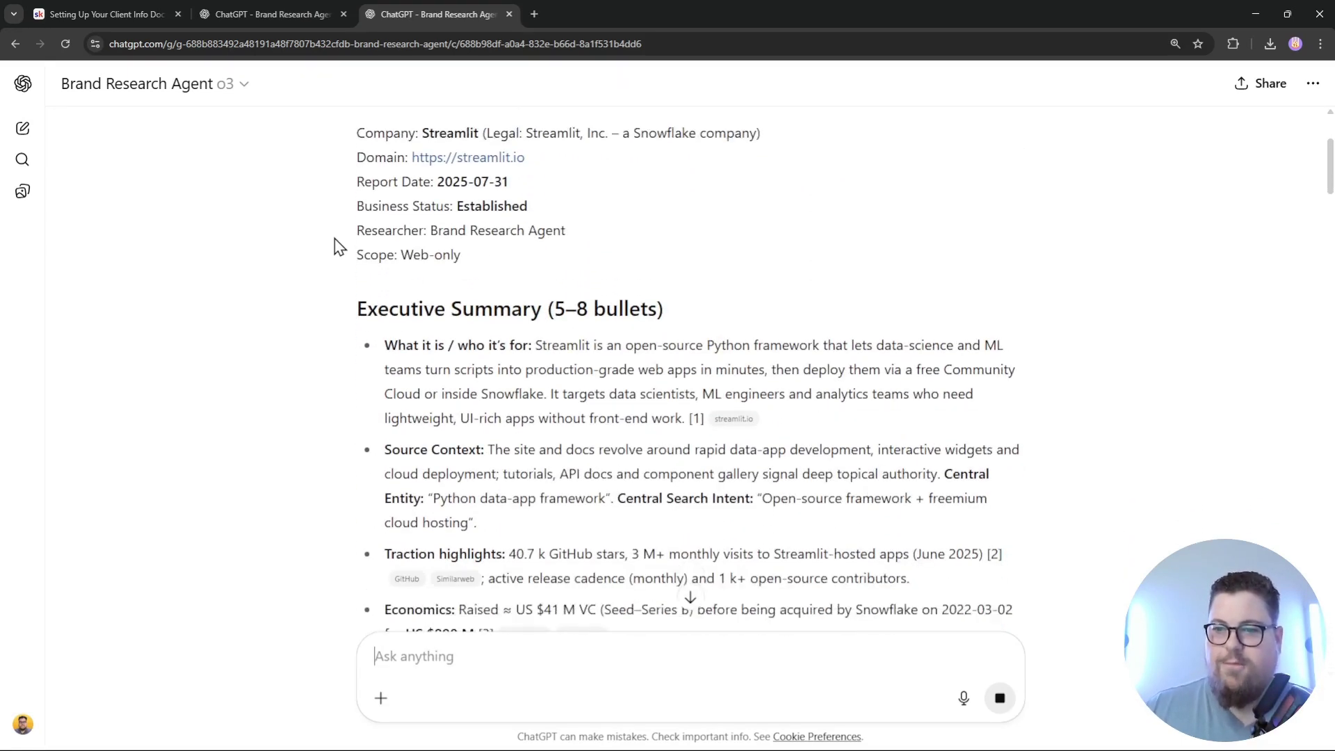
pyautogui.scroll(-9, 361, 306)
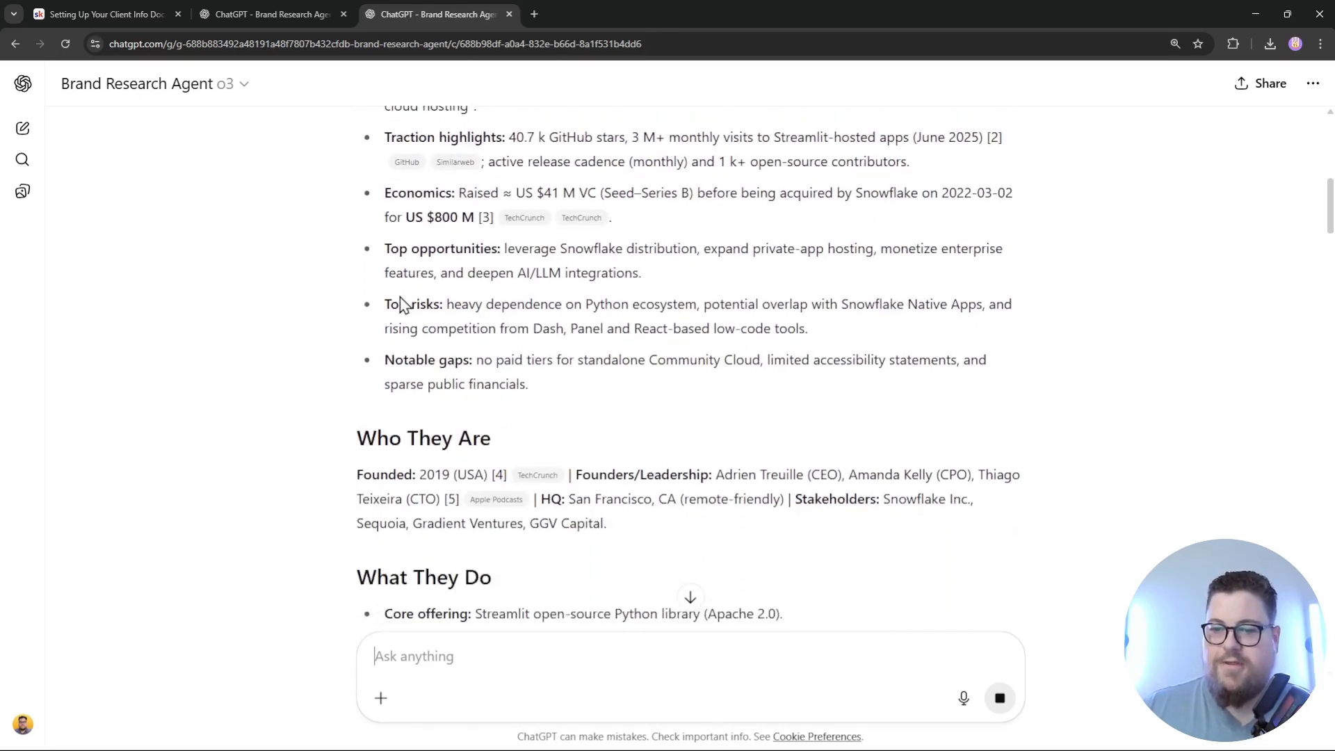
# - Examine the report's Source Context summary and its sections from Who They Are through Audience & Problem, highlighting the headings
pyautogui.moveTo(358, 263); pyautogui.dragTo(782, 314)
pyautogui.click(383, 339)
pyautogui.scroll(-2, 364, 375)
pyautogui.scroll(10, 376, 313)
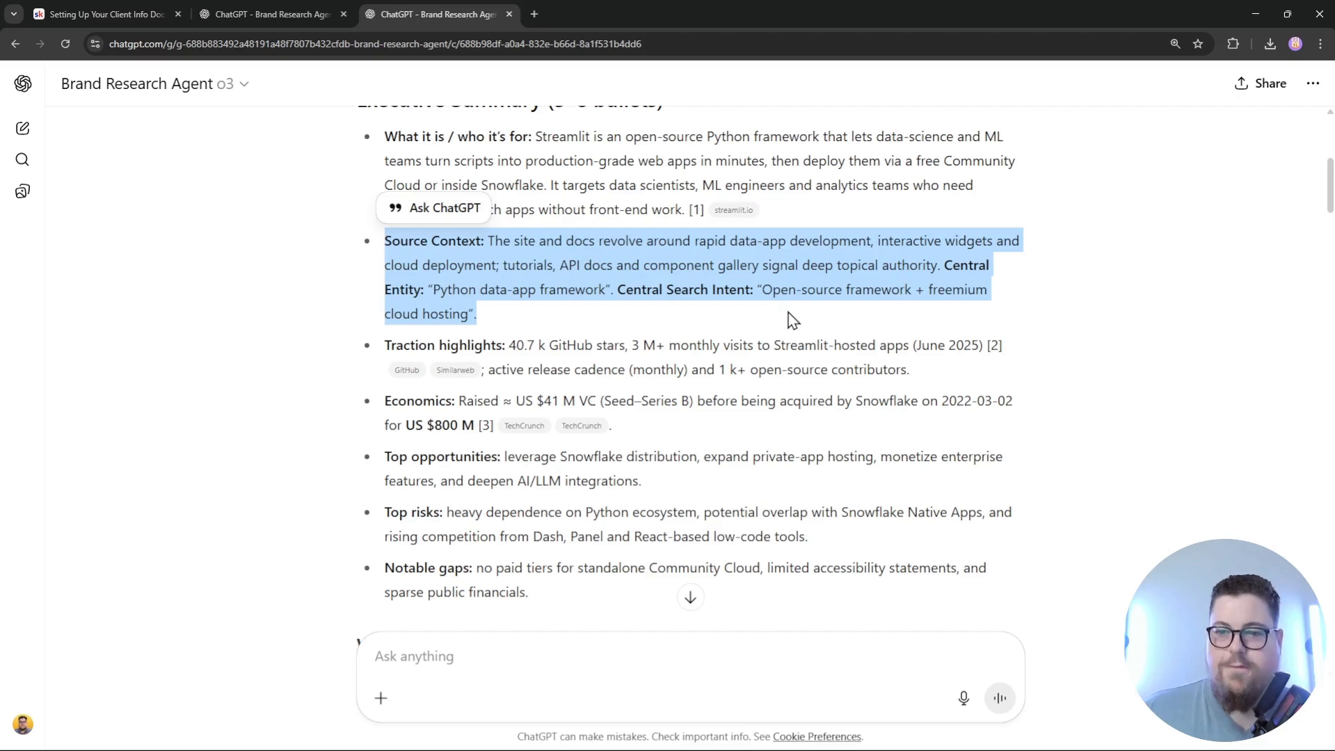
pyautogui.moveTo(354, 156); pyautogui.dragTo(491, 155)
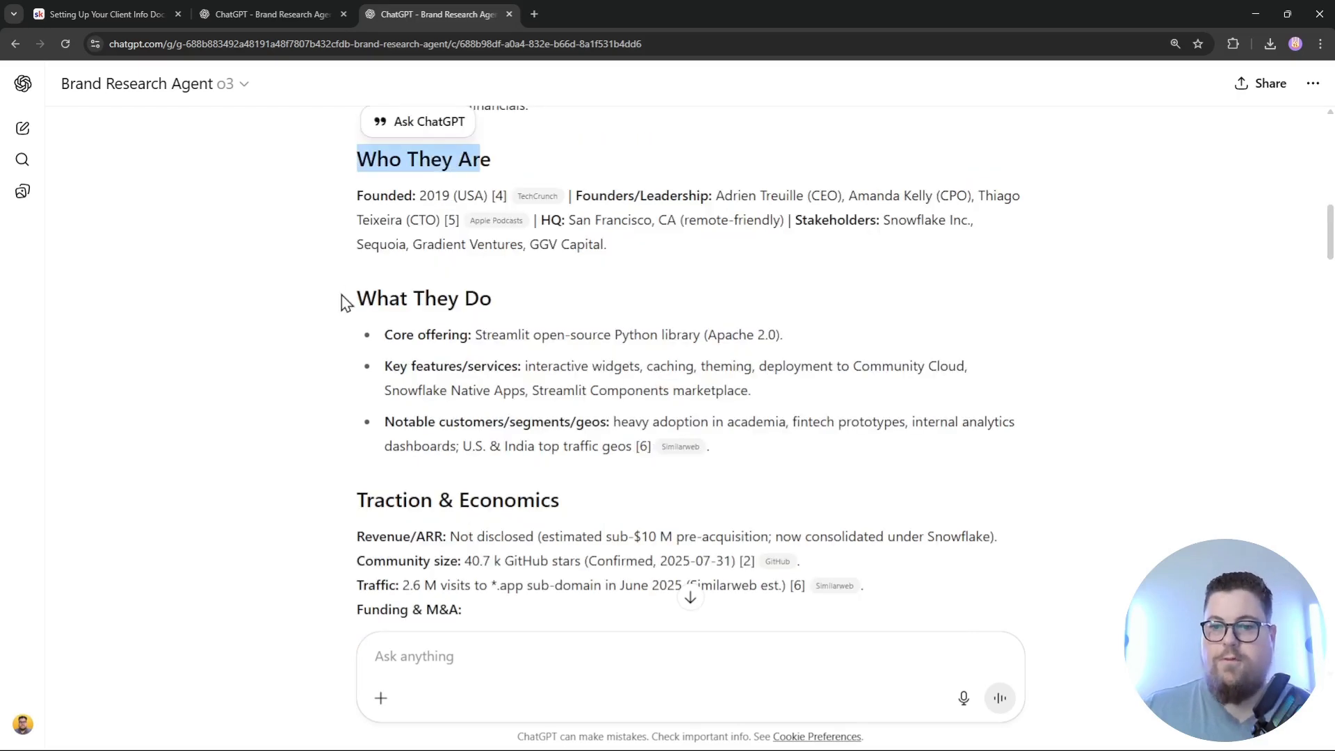
pyautogui.moveTo(346, 302); pyautogui.dragTo(502, 302)
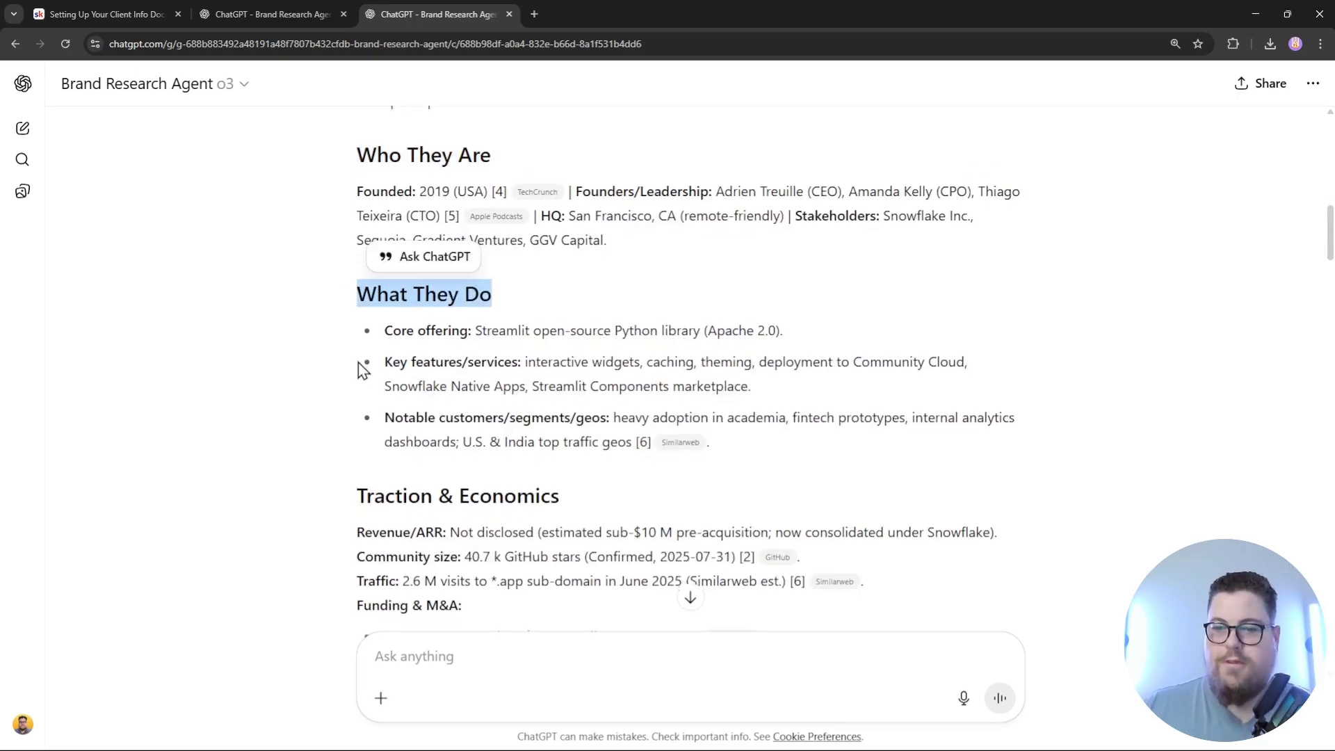
pyautogui.scroll(-3, 362, 369)
pyautogui.moveTo(353, 290); pyautogui.dragTo(550, 291)
pyautogui.scroll(-2, 357, 426)
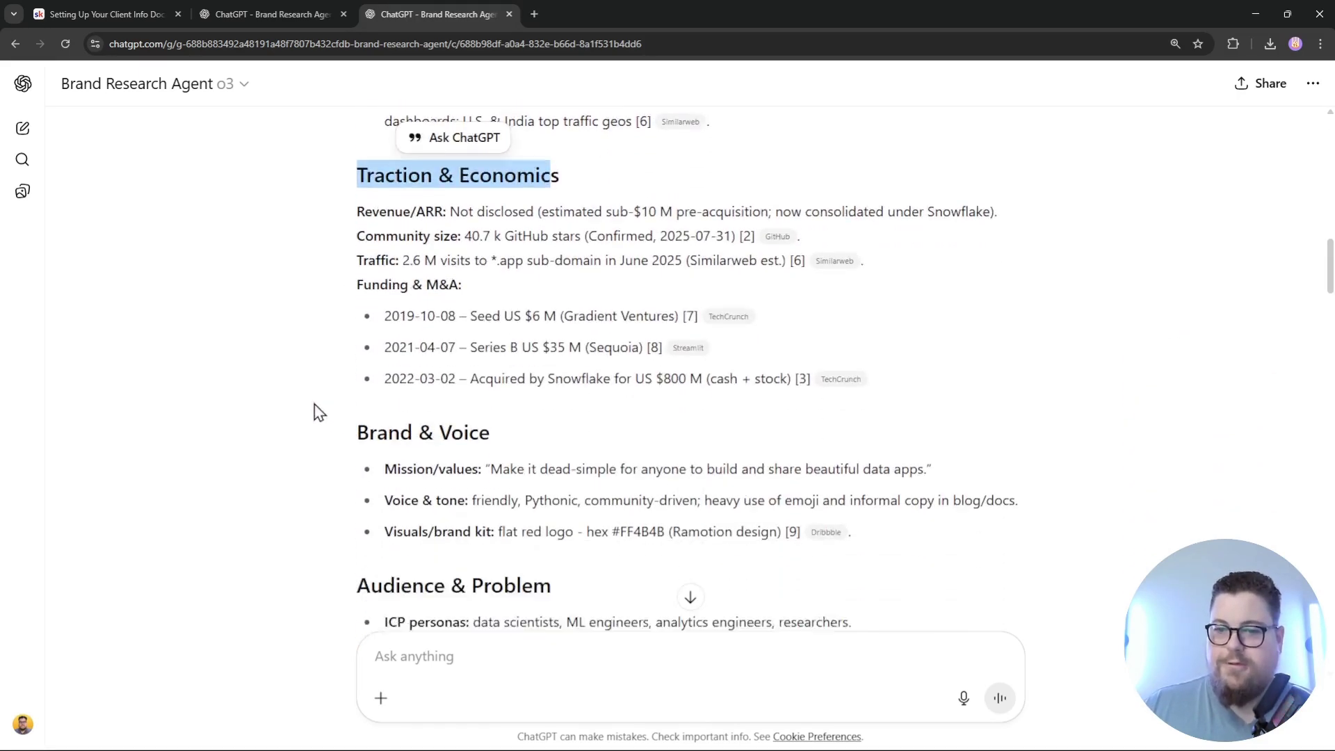
pyautogui.scroll(-2, 319, 412)
pyautogui.moveTo(366, 259); pyautogui.dragTo(507, 259)
pyautogui.scroll(-2, 507, 259)
pyautogui.moveTo(353, 282); pyautogui.dragTo(566, 298)
pyautogui.scroll(-3, 387, 245)
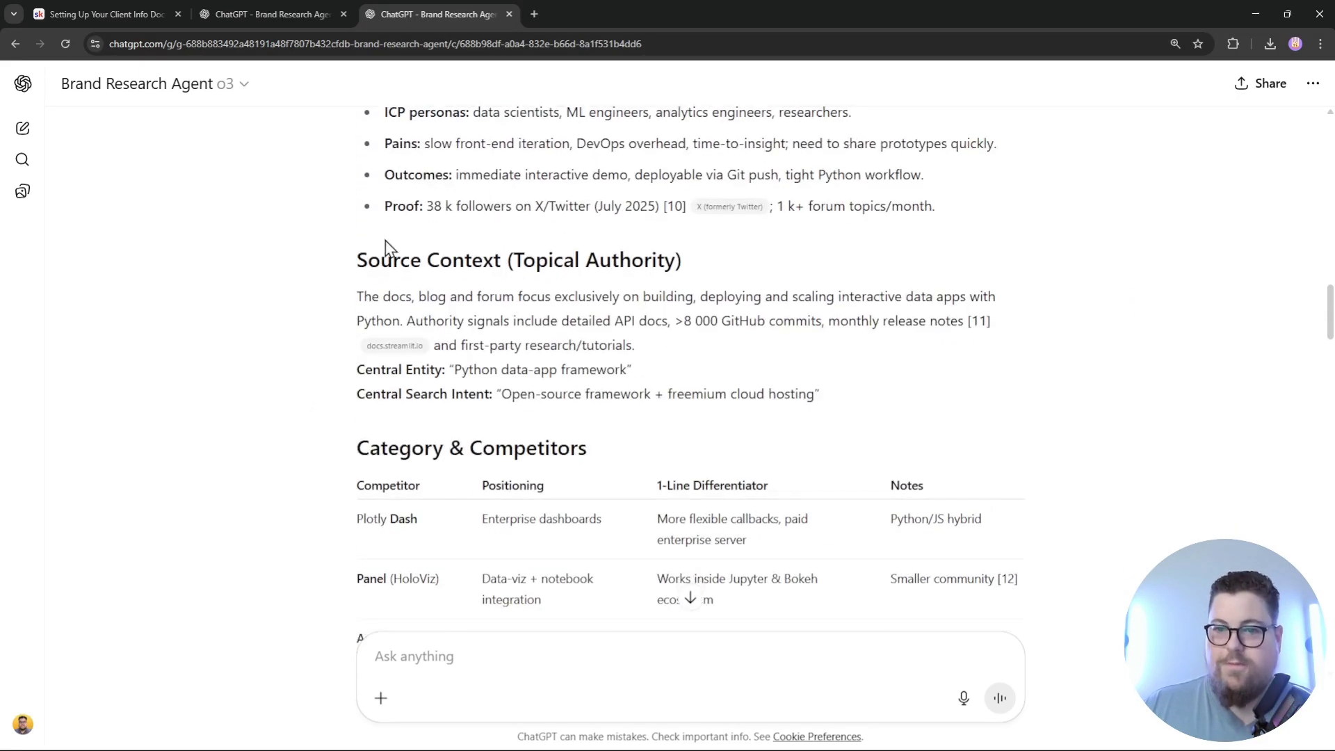
# - Examine the report's sections from Category & Competitors through Distribution & Partnerships, highlighting the headings
pyautogui.scroll(-4, 351, 289)
pyautogui.moveTo(357, 170); pyautogui.dragTo(586, 170)
pyautogui.scroll(-5, 301, 361)
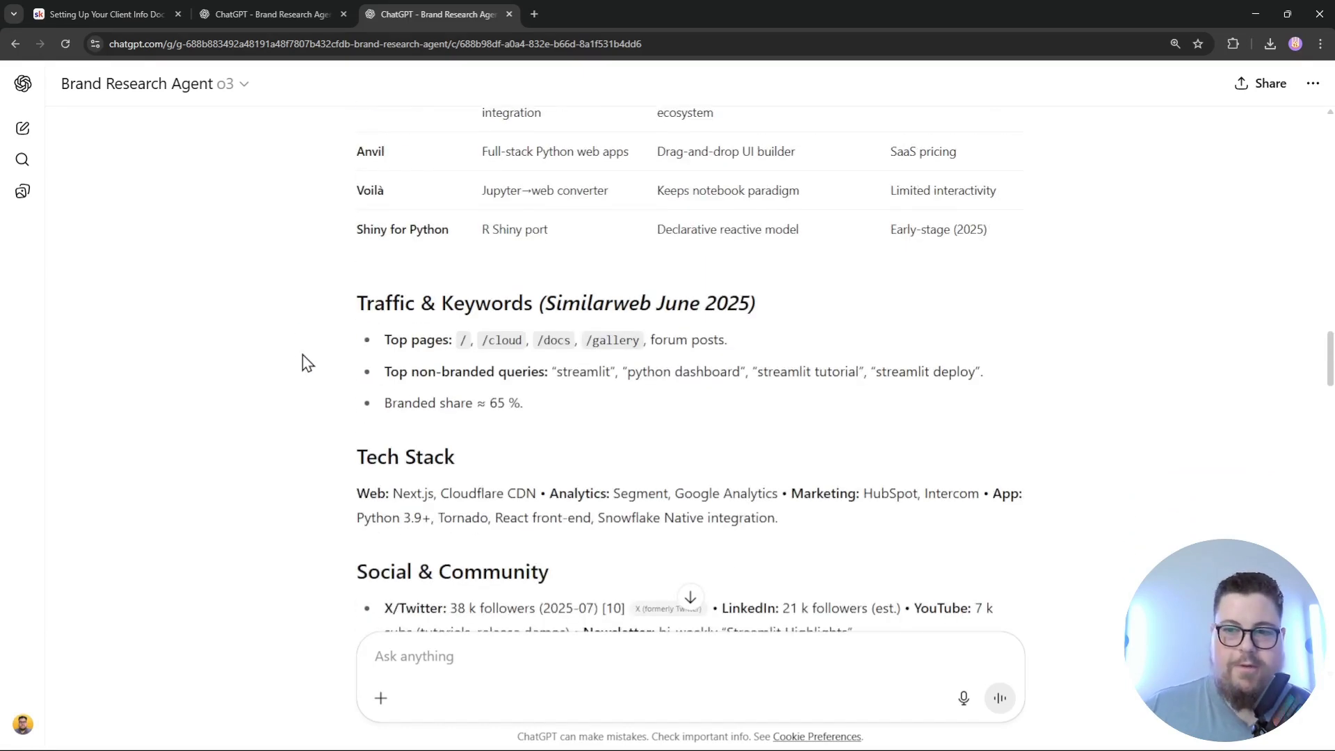
pyautogui.moveTo(356, 163); pyautogui.dragTo(756, 164)
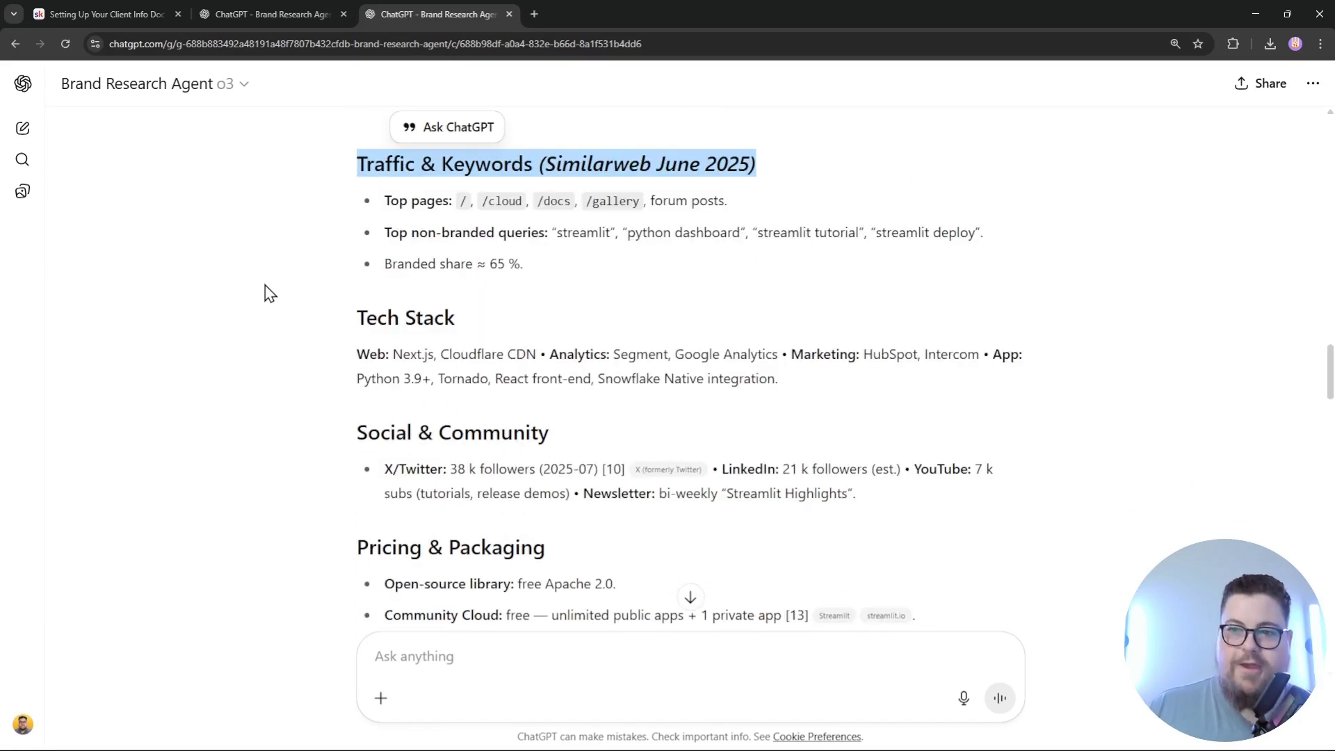
pyautogui.scroll(-2, 270, 292)
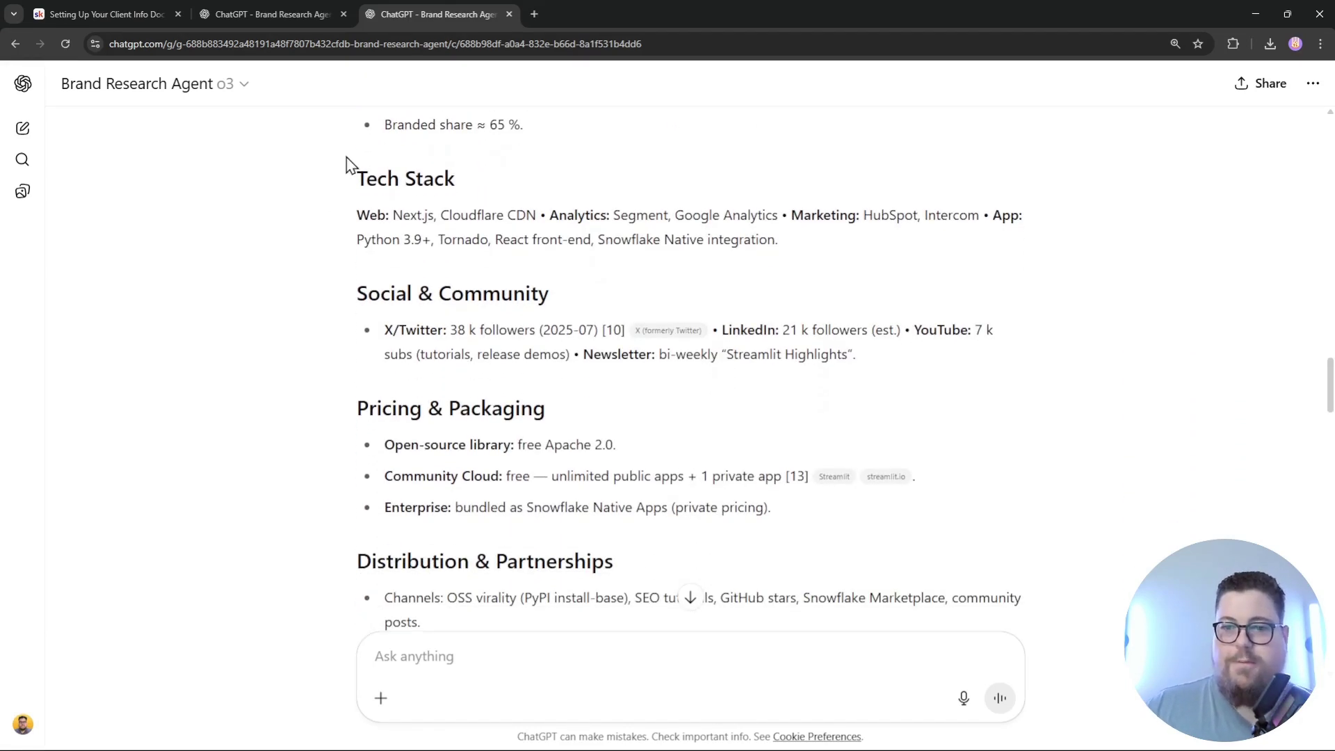
pyautogui.moveTo(358, 179); pyautogui.dragTo(442, 178)
pyautogui.click(439, 179)
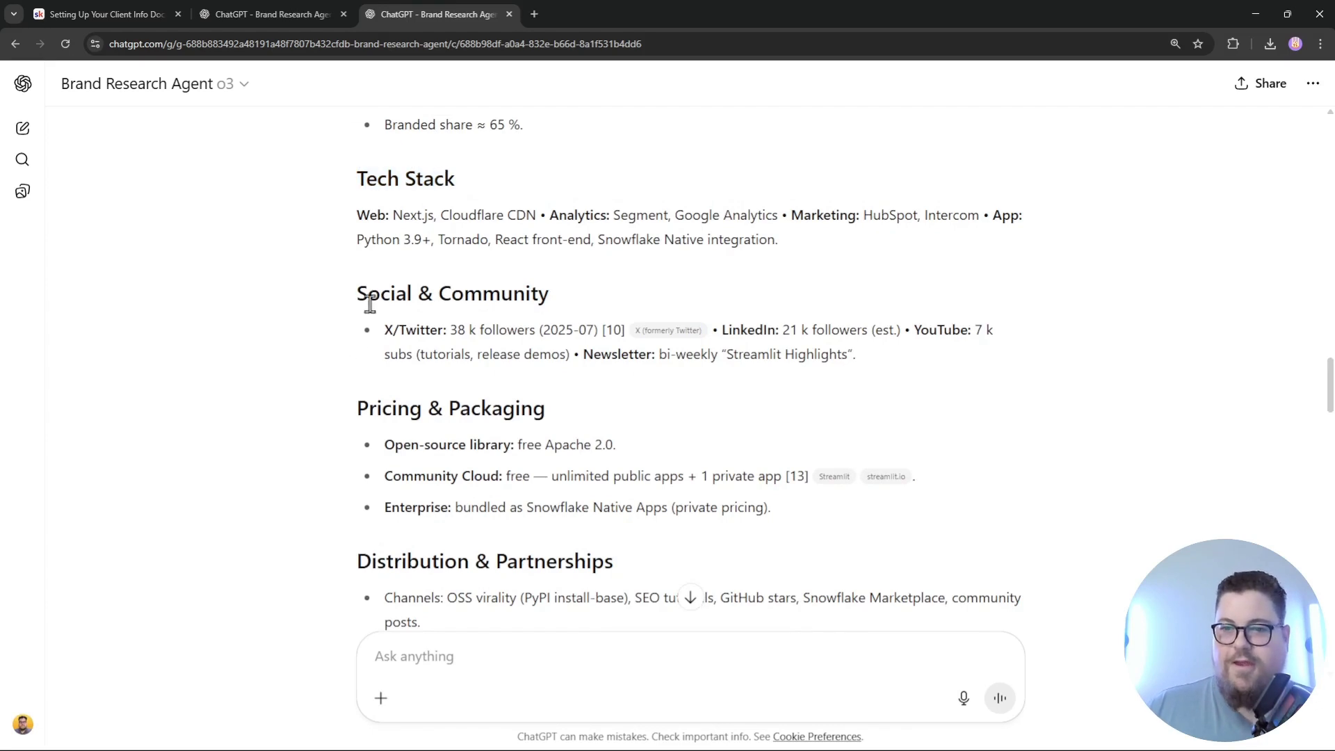
pyautogui.moveTo(358, 296); pyautogui.dragTo(513, 293)
pyautogui.scroll(-3, 343, 208)
pyautogui.doubleClick(409, 198)
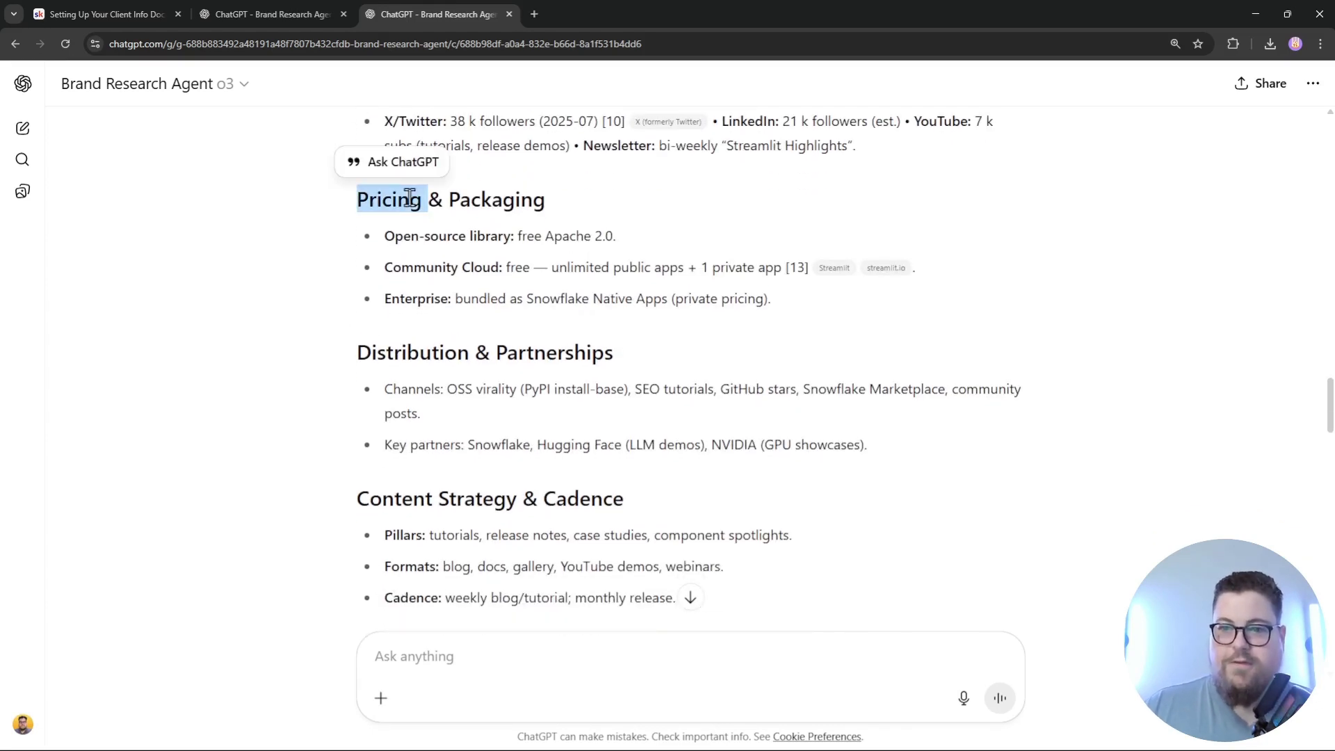
pyautogui.scroll(-2, 357, 263)
pyautogui.tripleClick(396, 211)
pyautogui.scroll(-1, 309, 347)
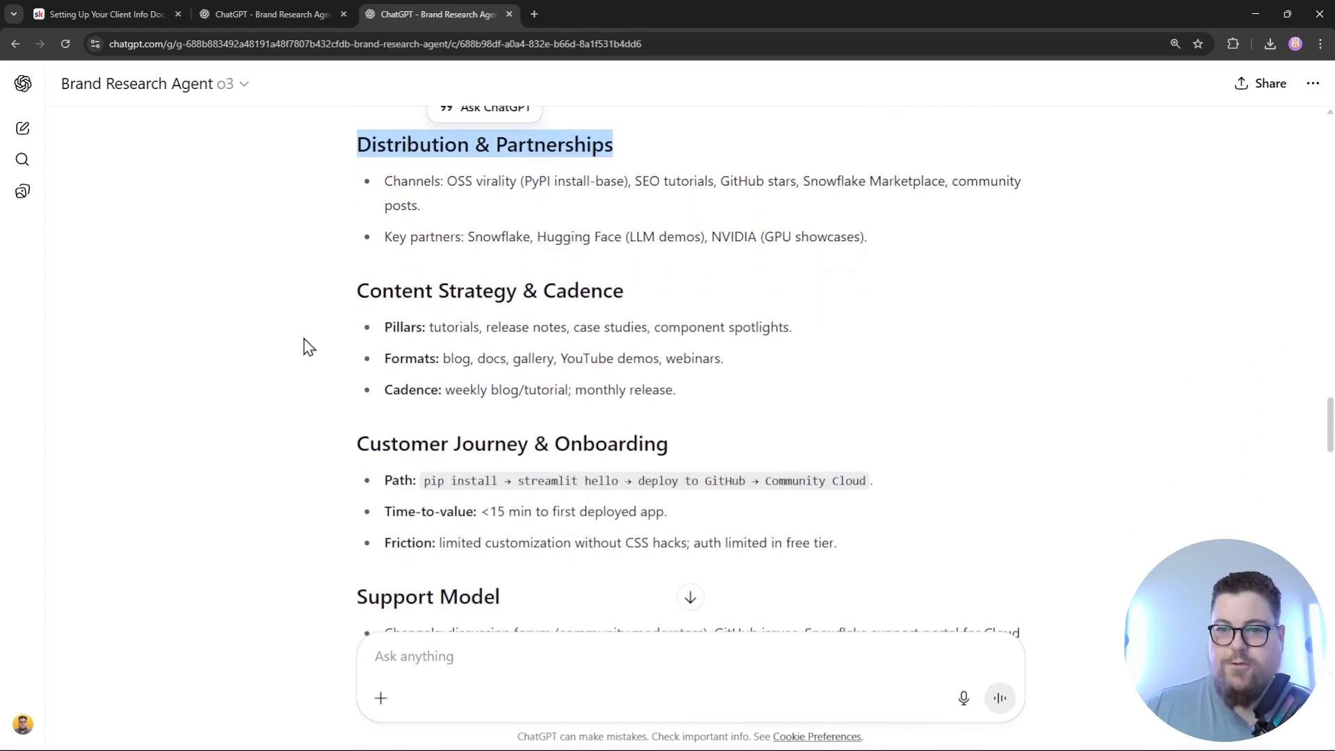
# - Examine the rest of the report from Content Strategy & Cadence through Support Model and SWOT to the Sources list
pyautogui.doubleClick(379, 290)
pyautogui.scroll(-2, 313, 358)
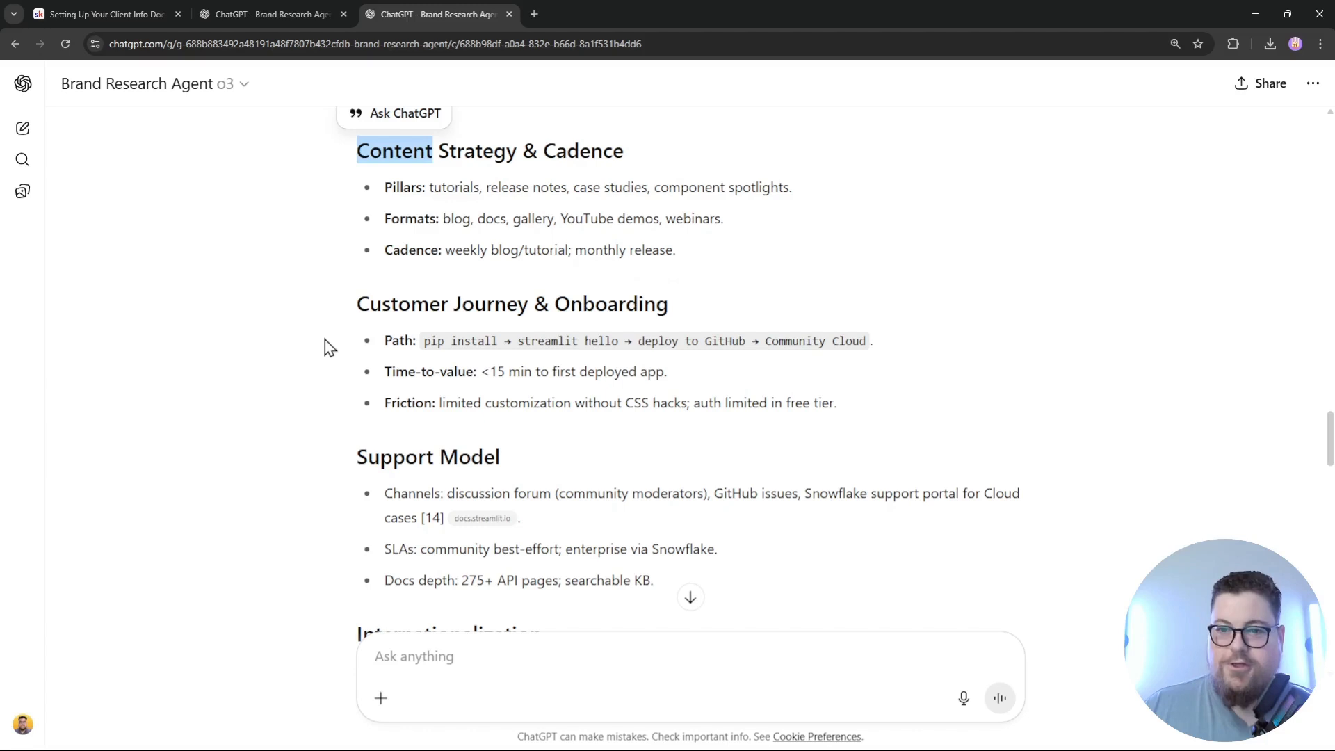
pyautogui.scroll(-4, 327, 346)
pyautogui.doubleClick(395, 179)
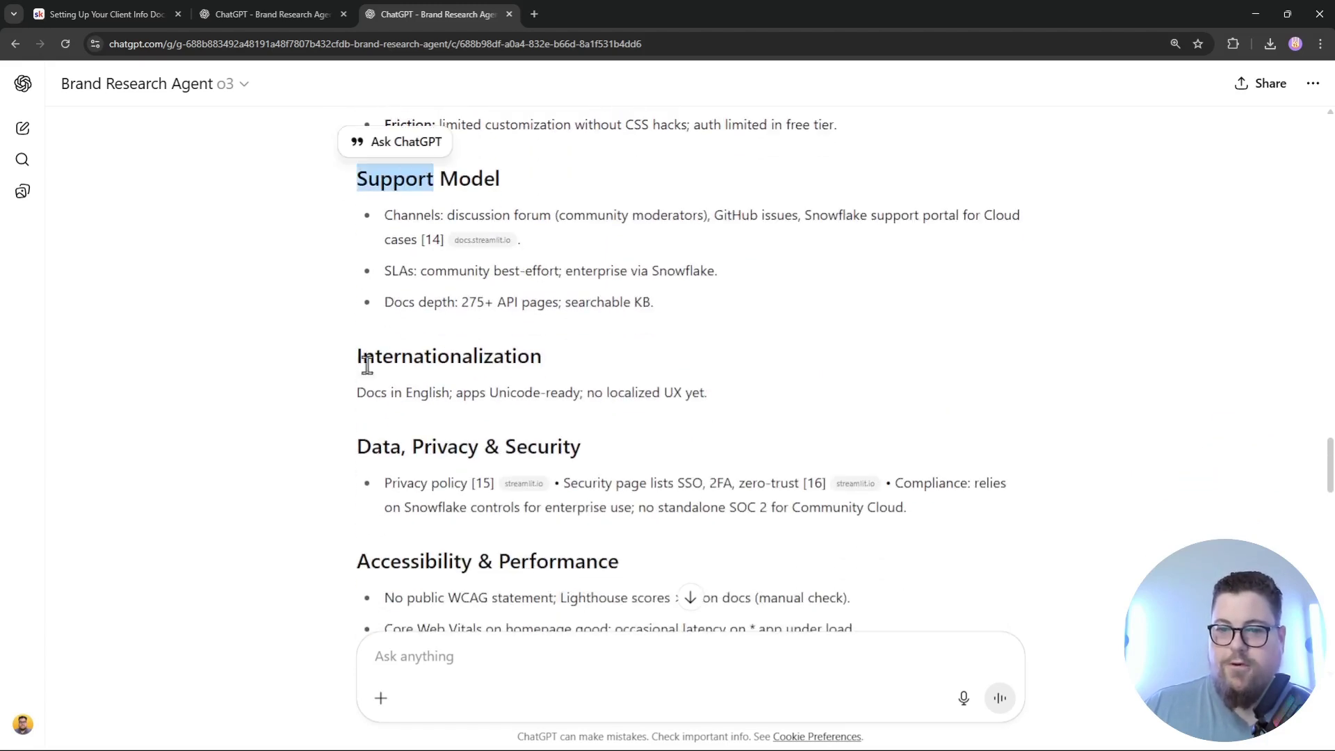
pyautogui.scroll(-12, 327, 200)
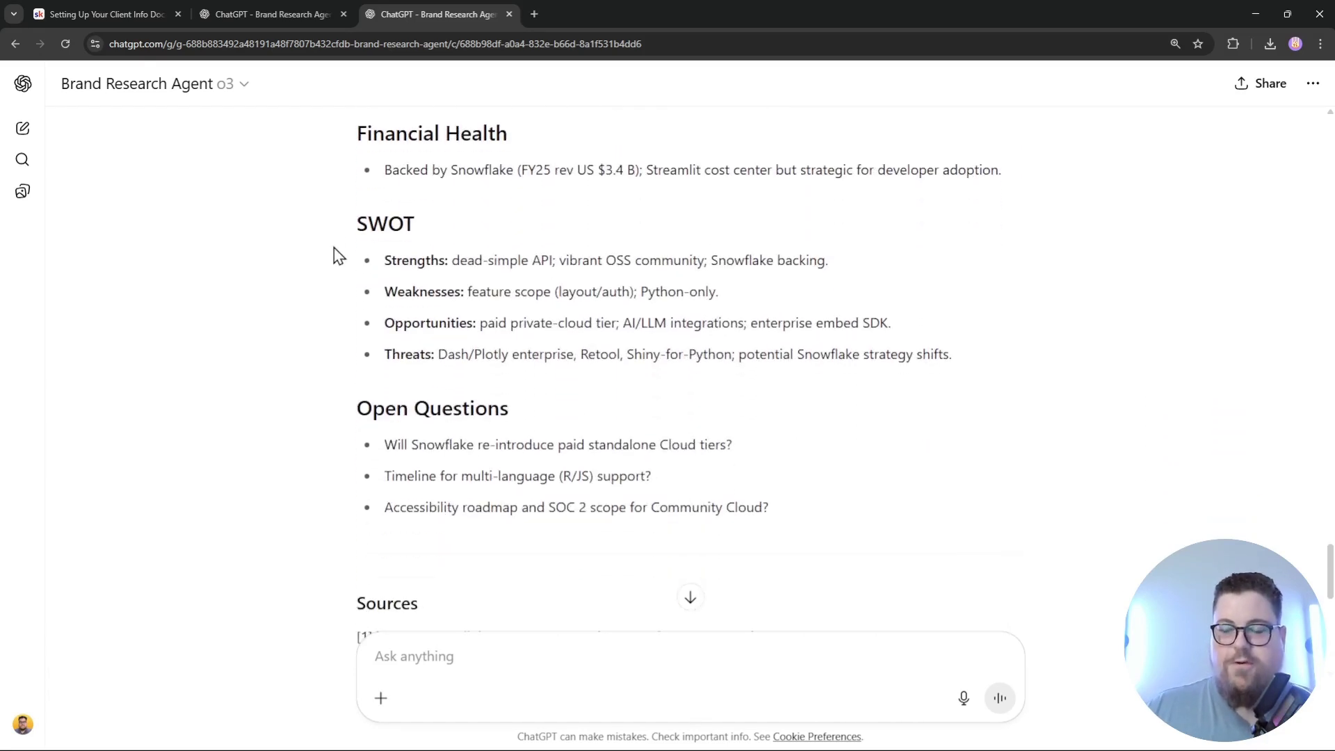
pyautogui.doubleClick(411, 224)
pyautogui.scroll(-5, 334, 382)
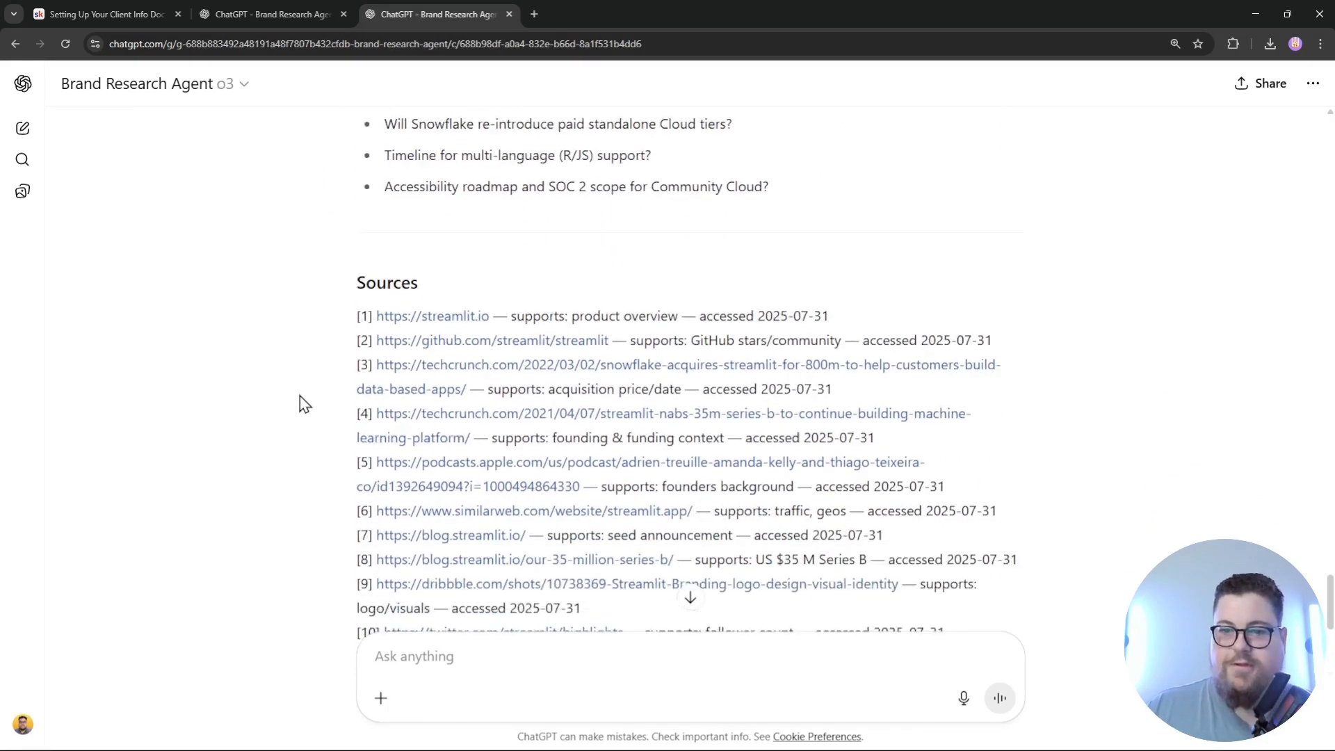
pyautogui.scroll(-2, 304, 403)
pyautogui.scroll(-4, 319, 327)
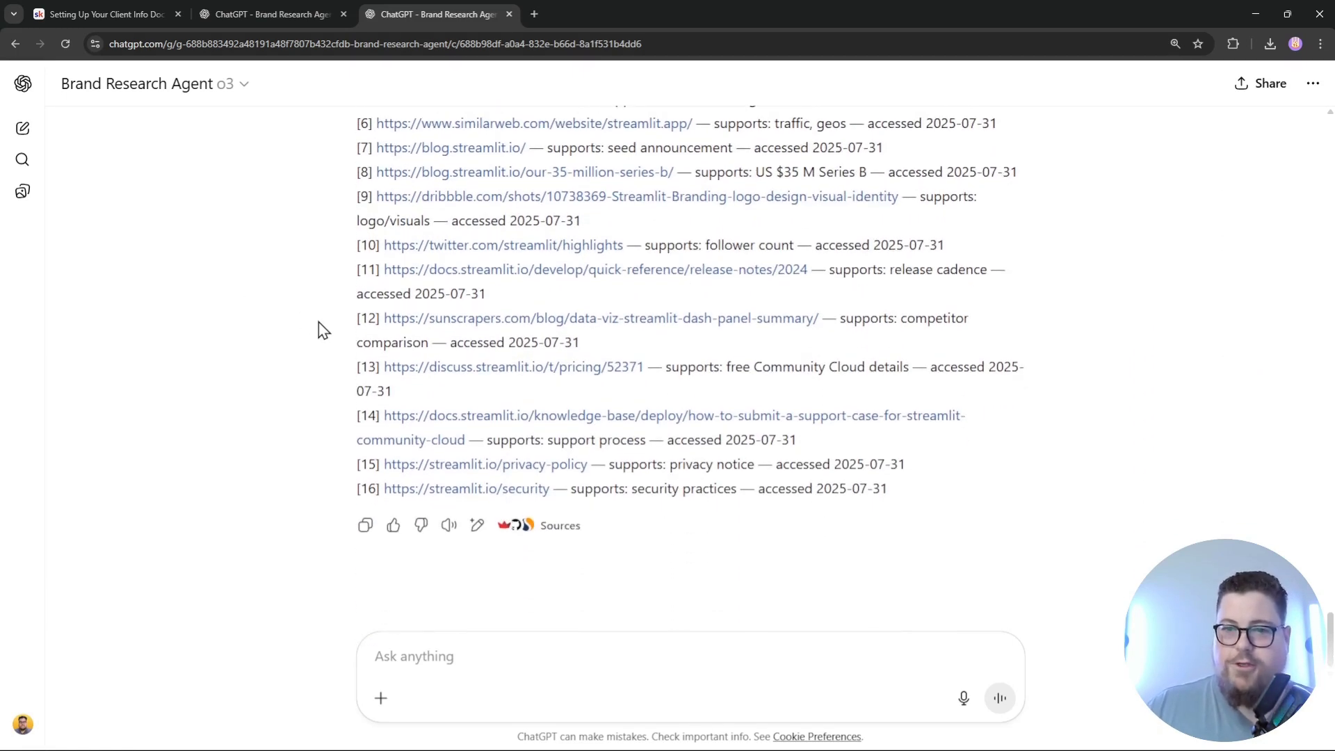
# - Copy the complete Streamlit report, paste it into the blank About Streamlit document in Google Docs, and check the pasted sections
pyautogui.click(365, 528)
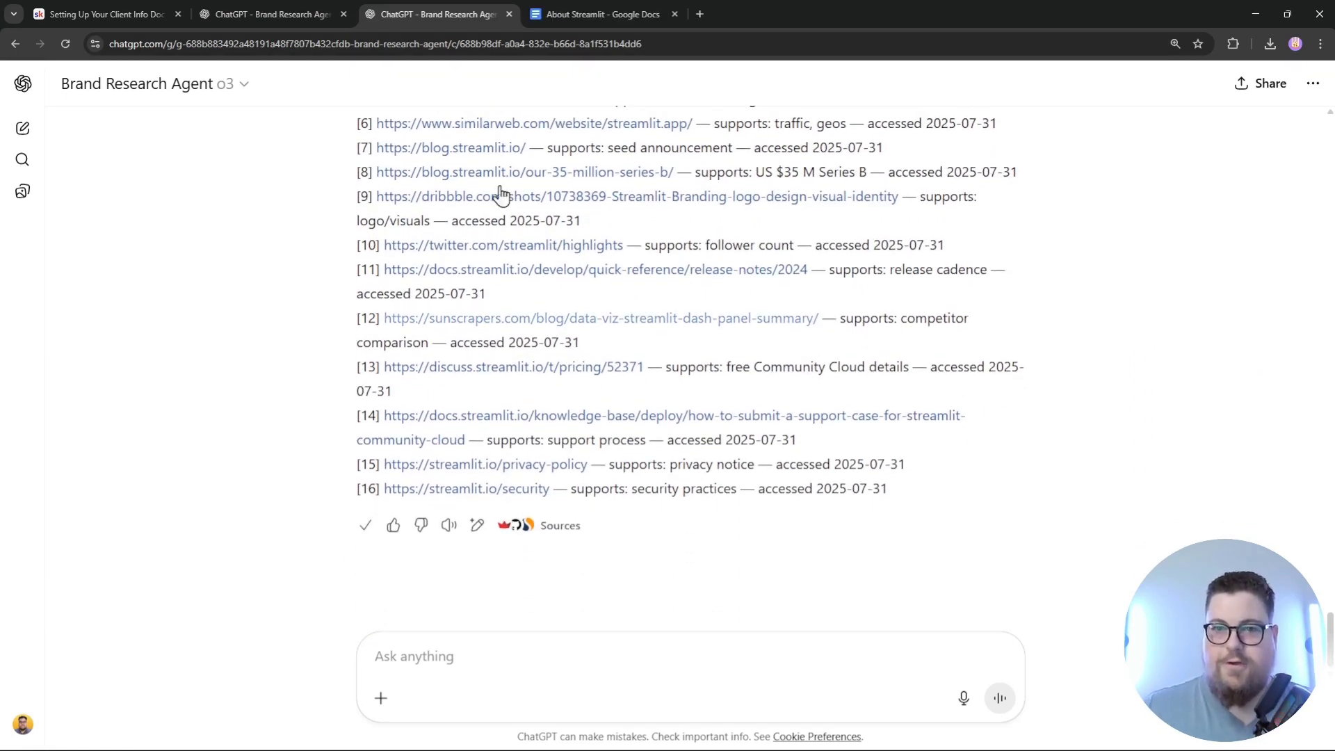
pyautogui.click(580, 12)
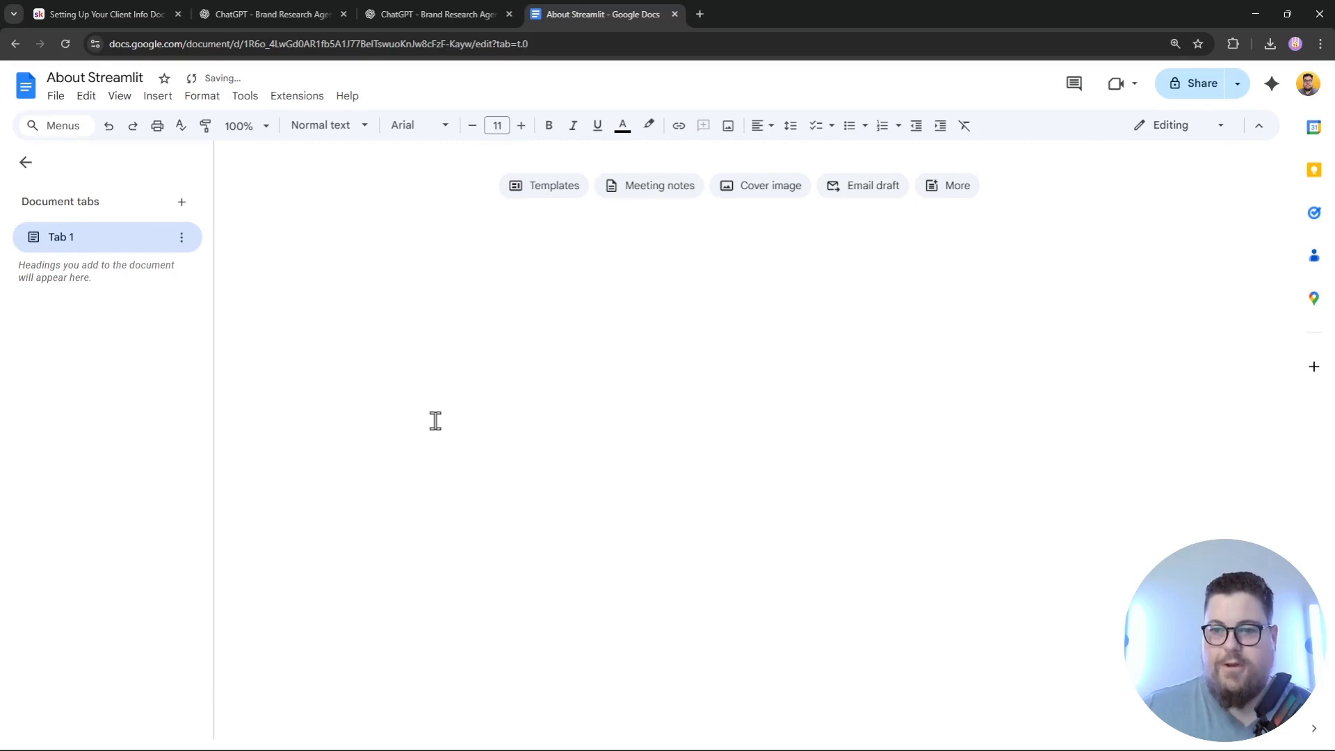
pyautogui.hotkey('ctrl', 'v')
pyautogui.scroll(-15, 1262, 278)
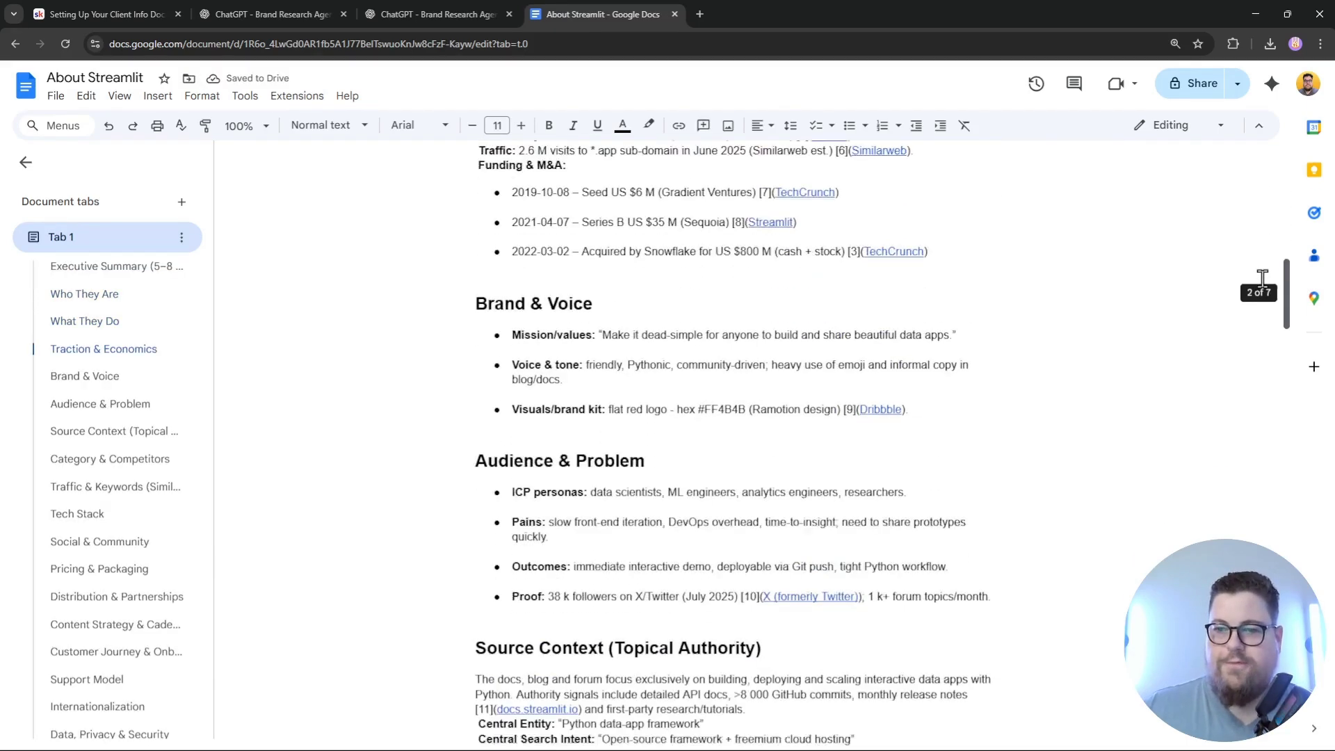
pyautogui.scroll(-15, 1265, 357)
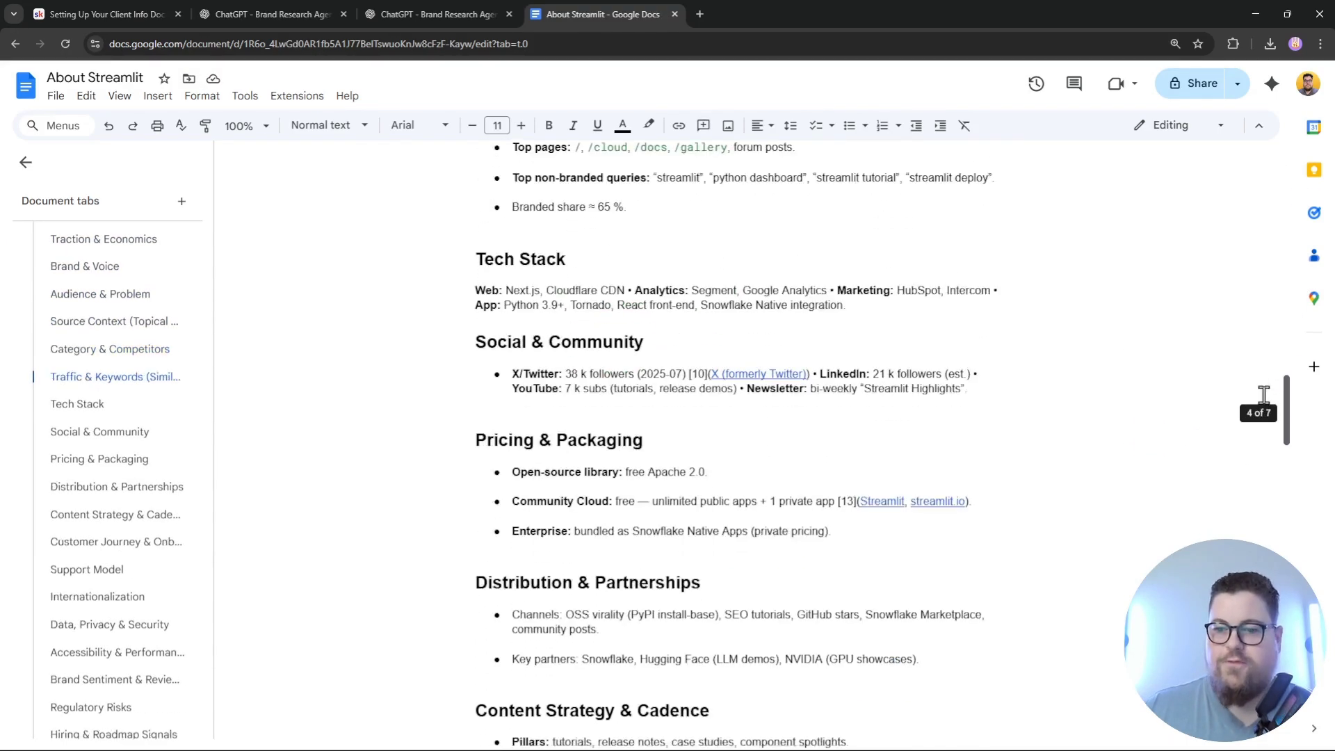
pyautogui.scroll(-20, 1265, 470)
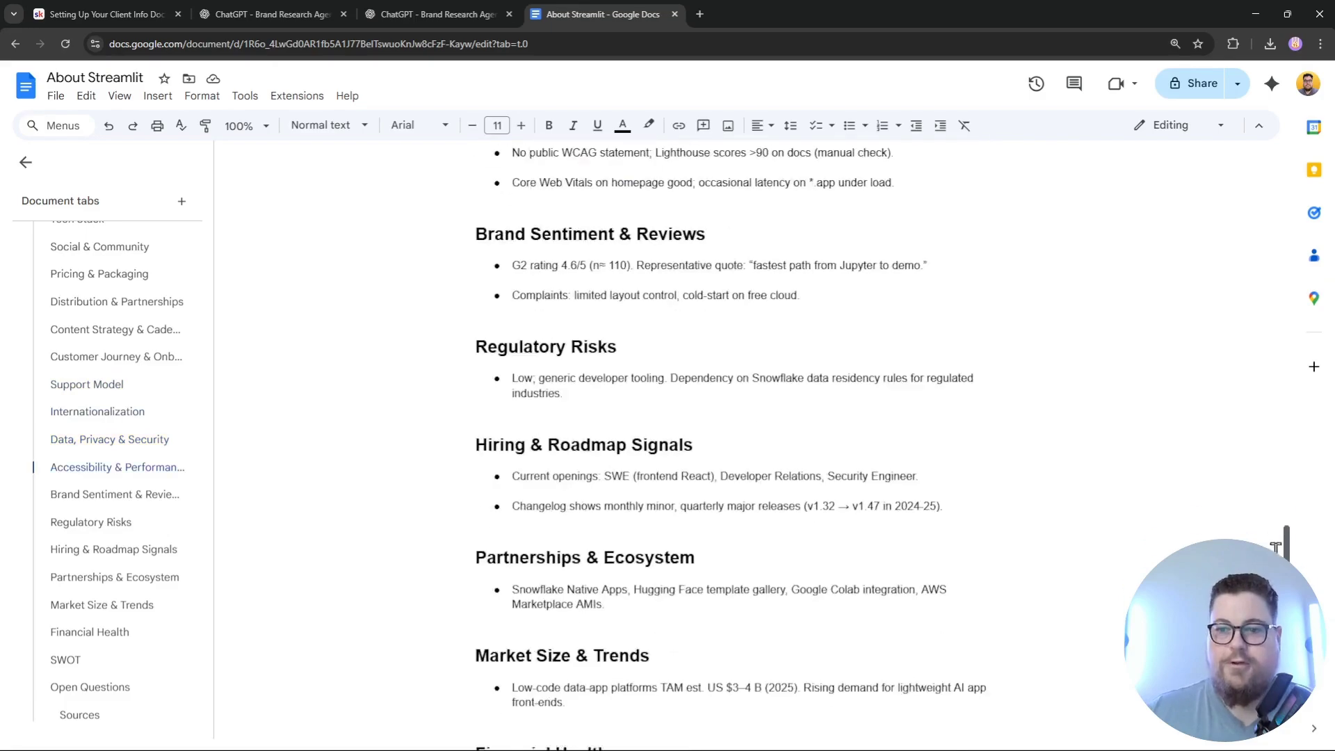
pyautogui.moveTo(1285, 702); pyautogui.dragTo(1286, 563)
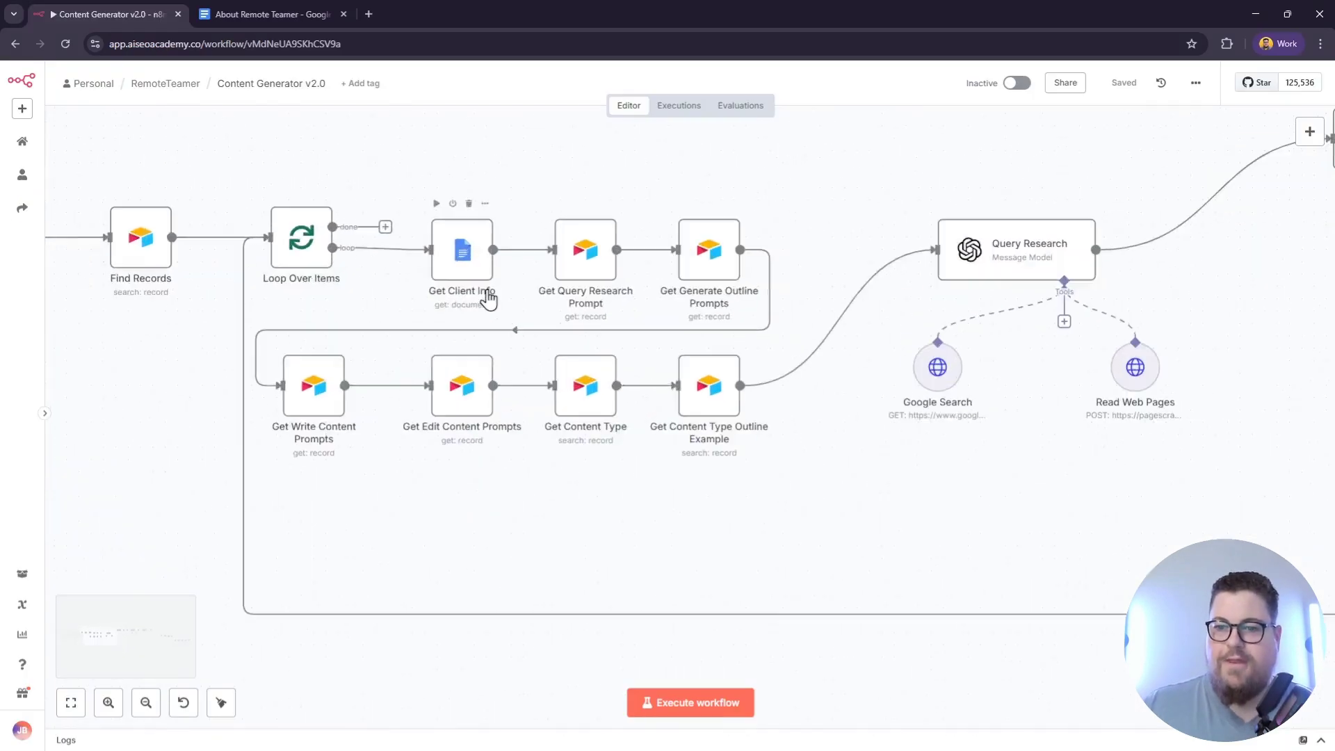
# - Examine the Get Client Info node and the nodes after it in the n8n Content Generator v2.0 workflow, plus the About Remote Teamer document's existing sections
pyautogui.scroll(4, 452, 237)
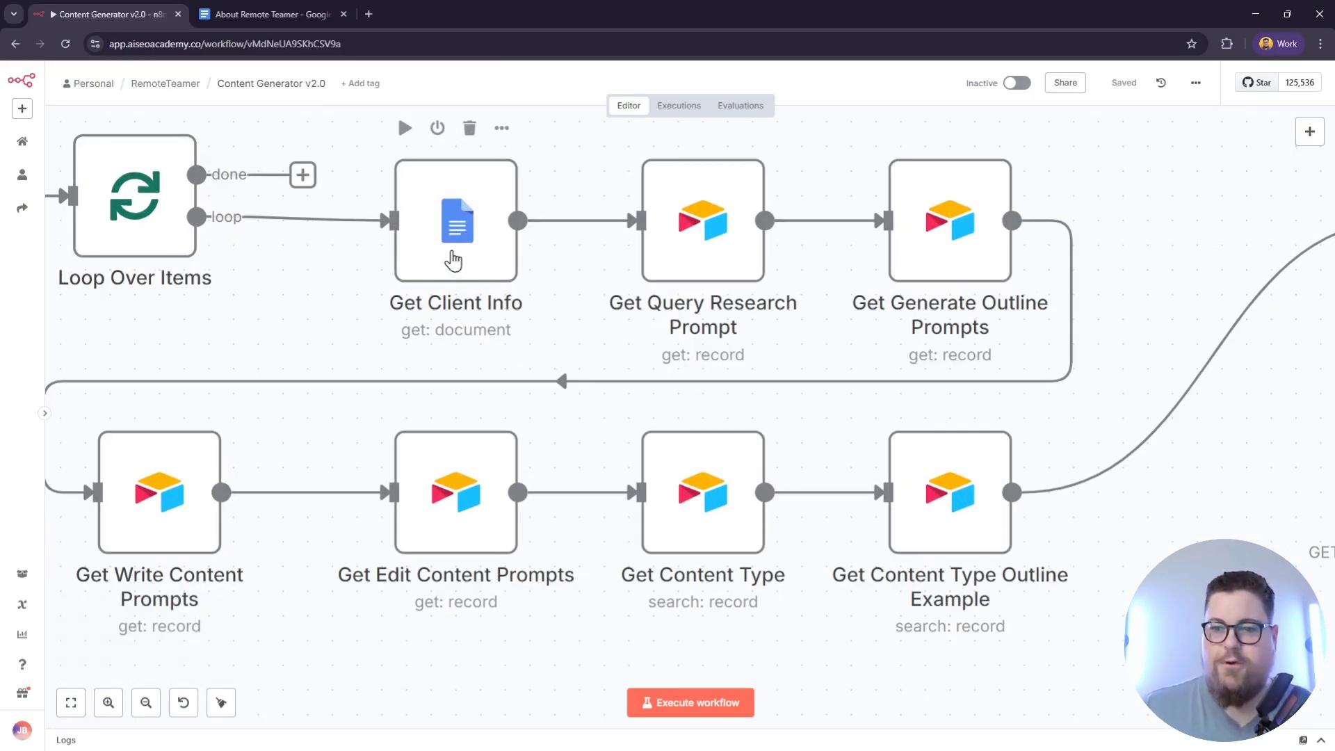
pyautogui.scroll(-5, 438, 272)
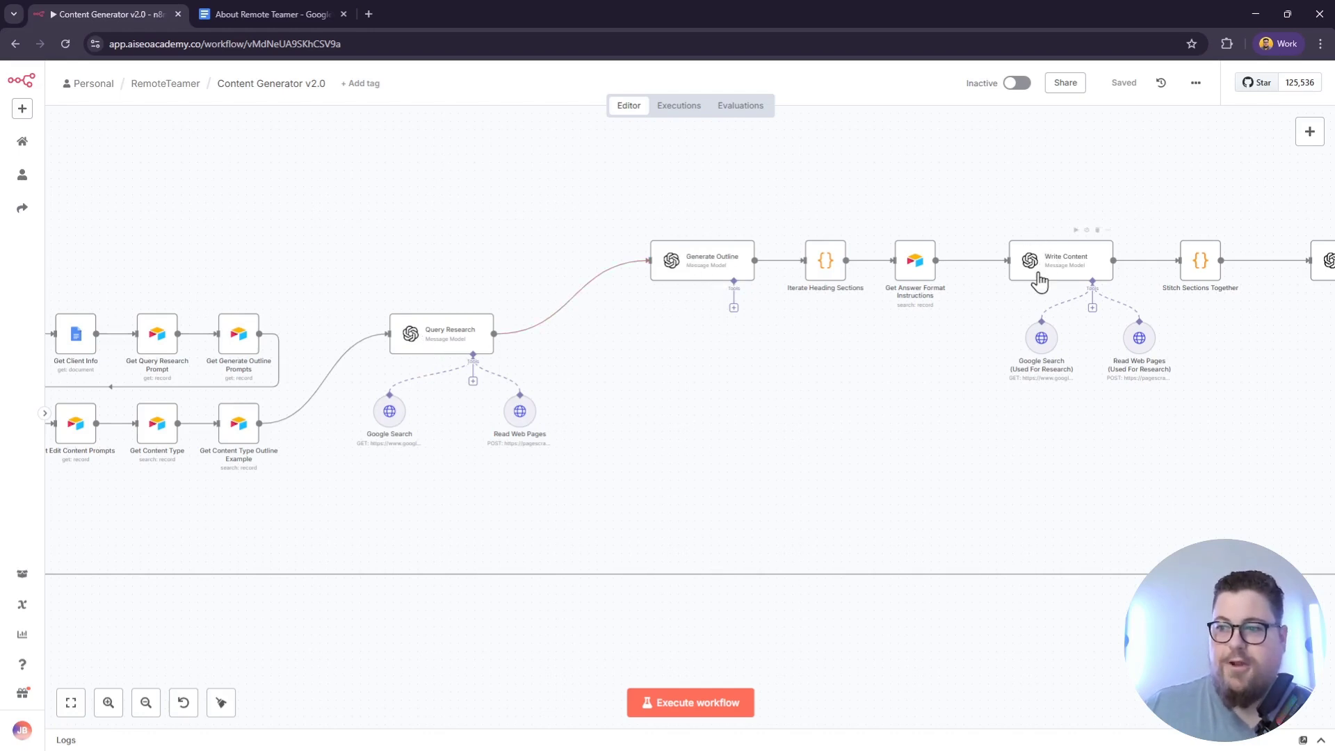
pyautogui.hotkey('ctrl', 'Tab')
pyautogui.scroll(-5, 396, 307)
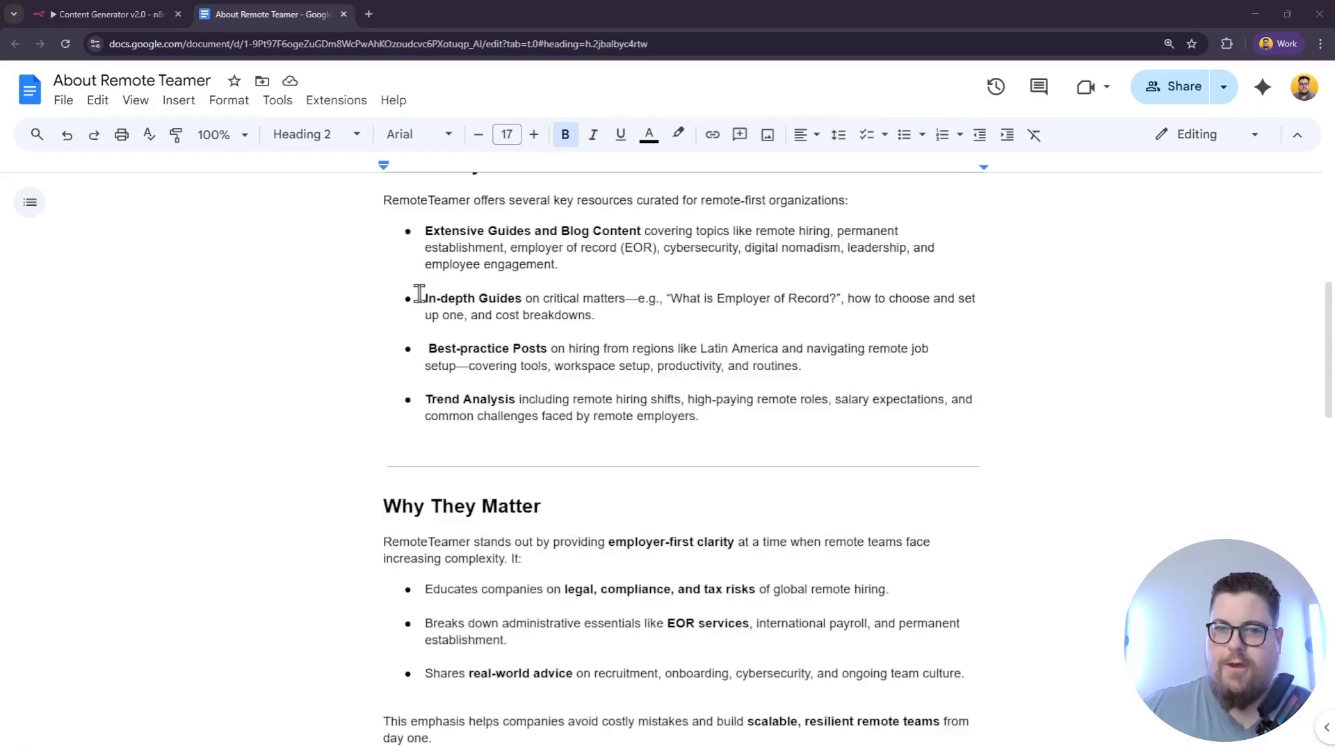
pyautogui.scroll(-16, 431, 362)
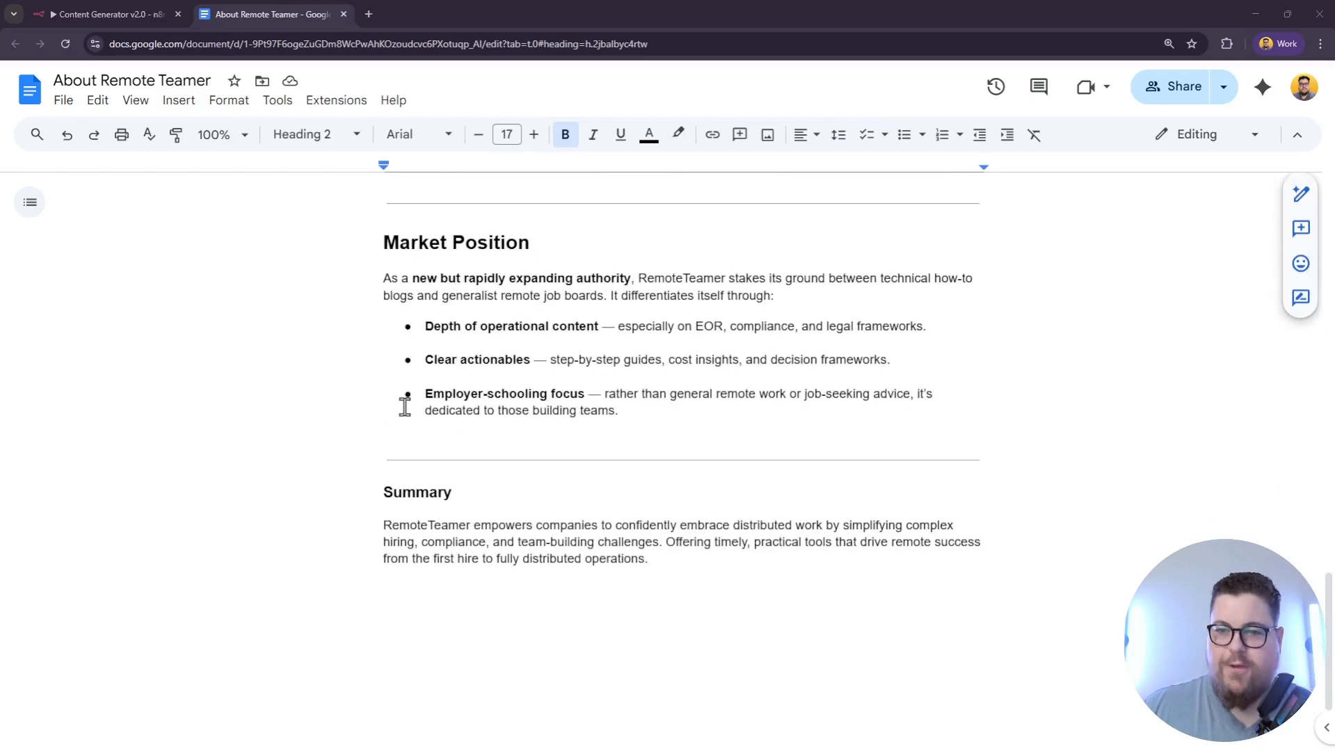
pyautogui.scroll(20, 403, 362)
pyautogui.scroll(-3, 403, 344)
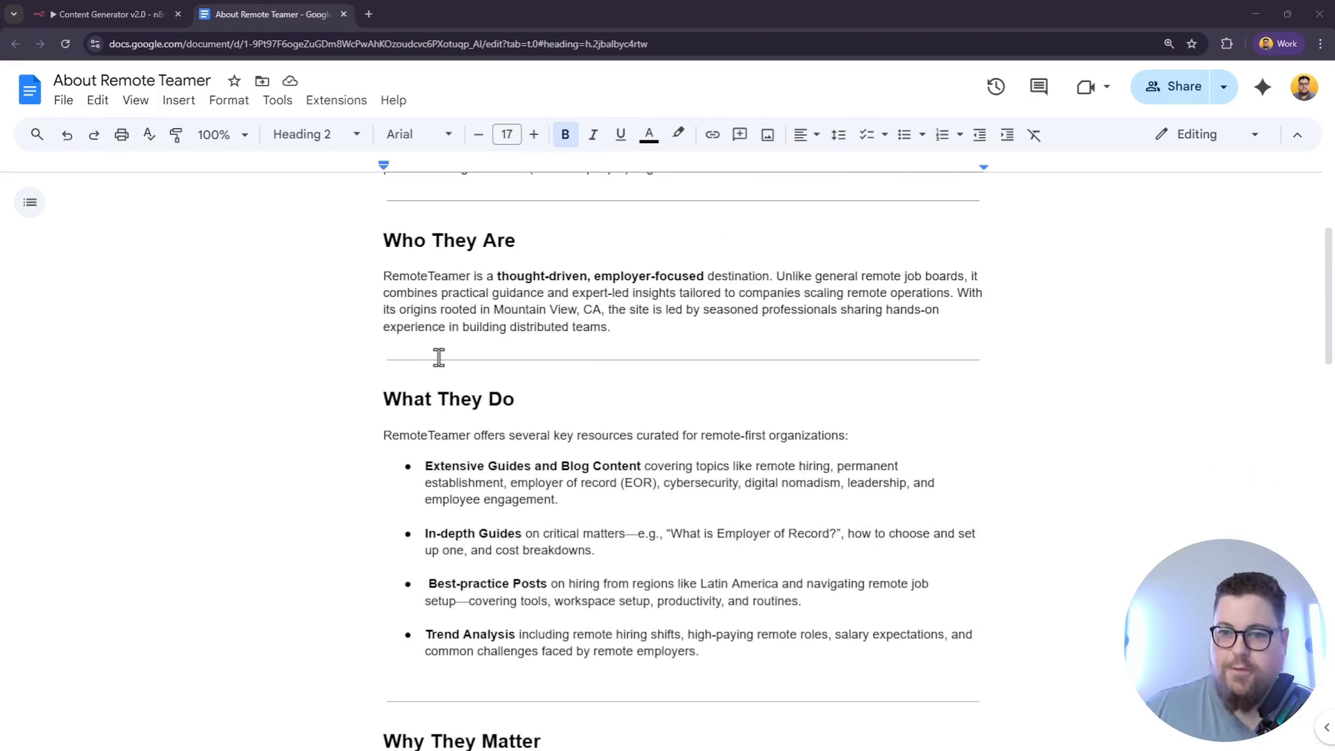
pyautogui.scroll(-3, 443, 396)
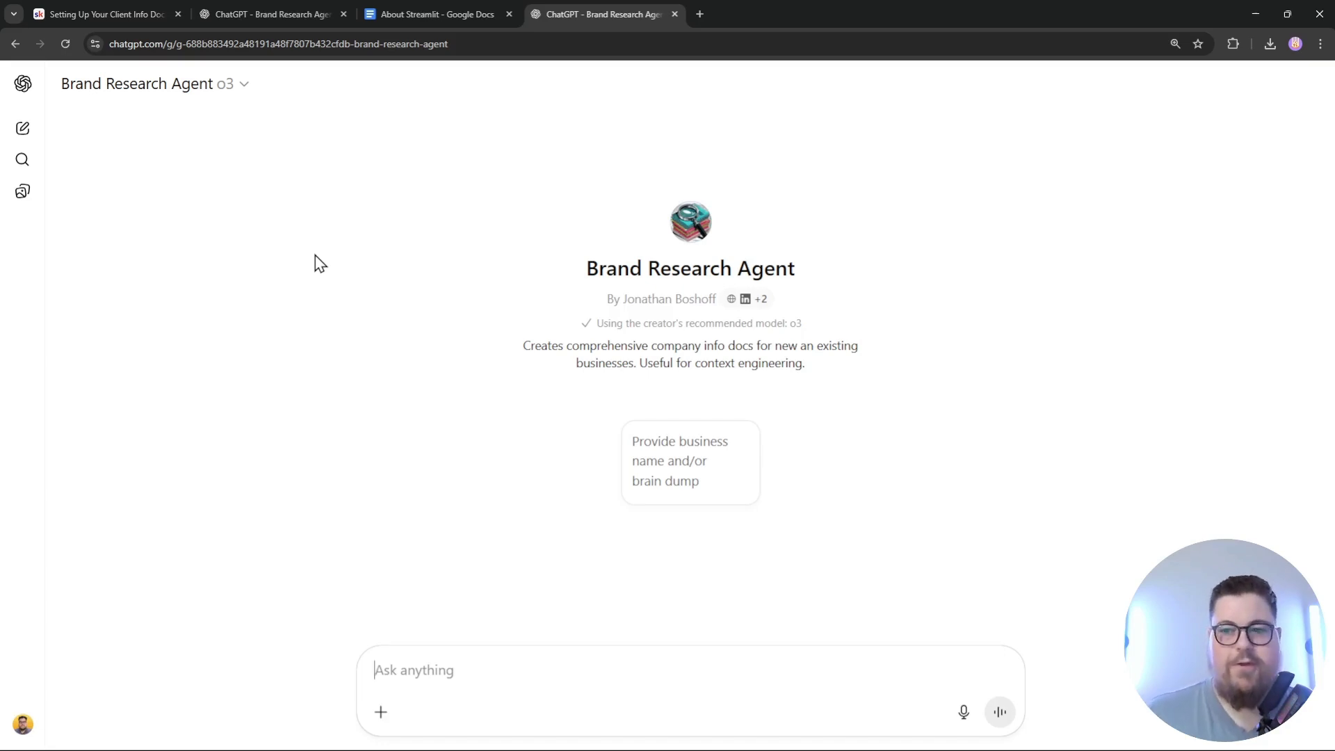
# - Ask the Brand Research Agent in ChatGPT for a report on Remoteteamer.com, a new website with no web presence, including the brain dump of existing info
pyautogui.hotkey('ctrl', 'v')
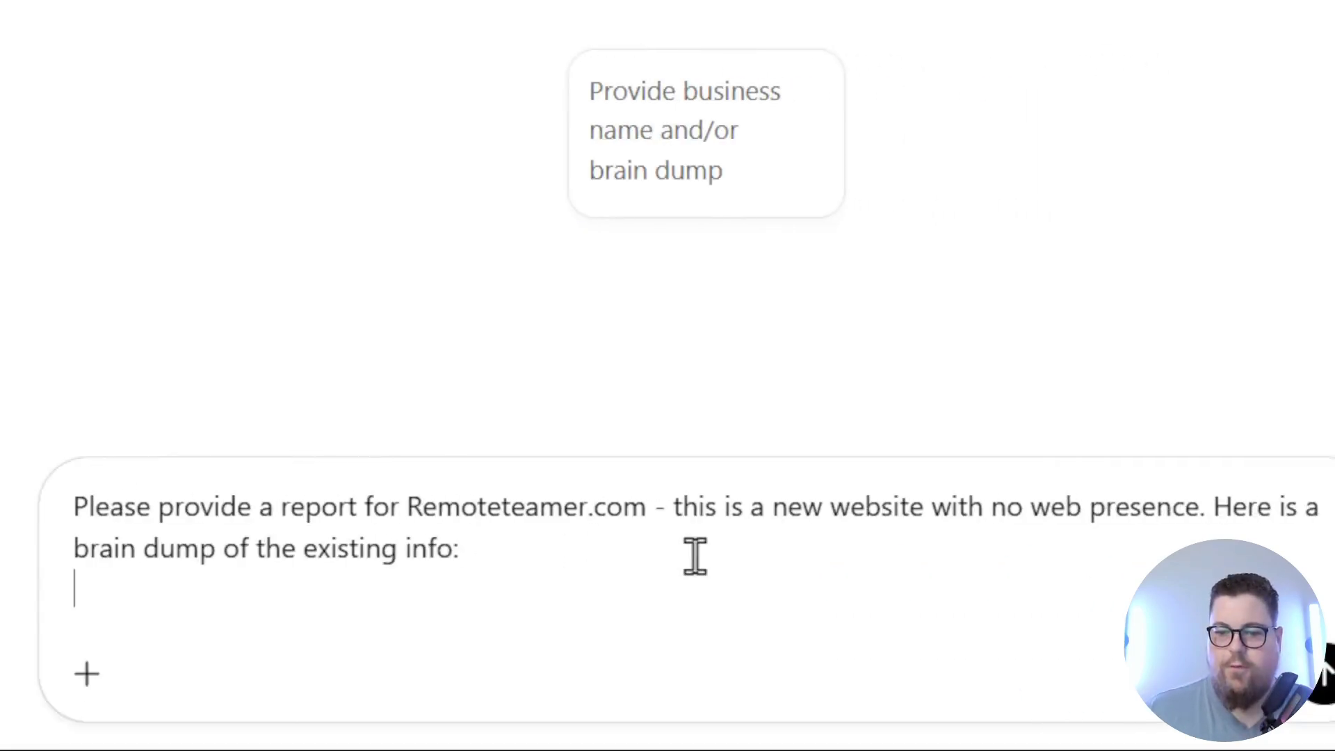
pyautogui.moveTo(628, 513); pyautogui.dragTo(1156, 507)
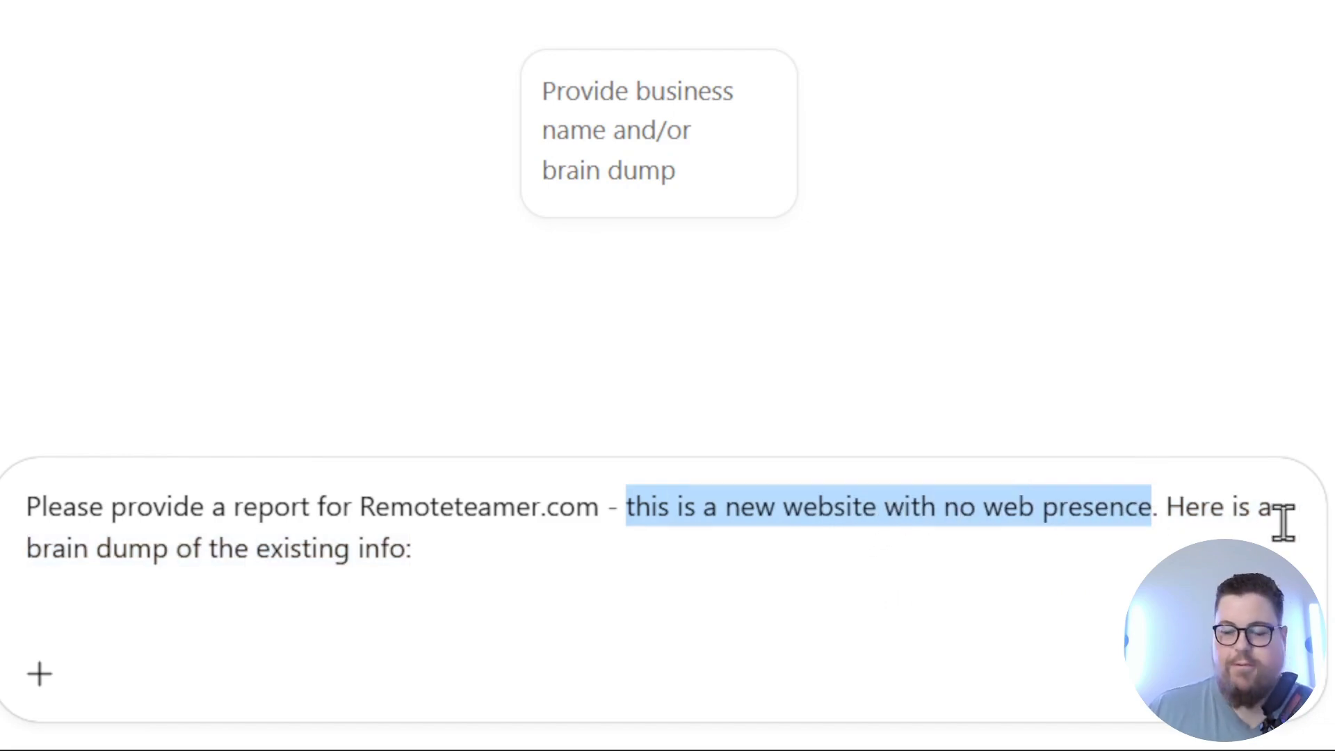
pyautogui.click(1168, 512)
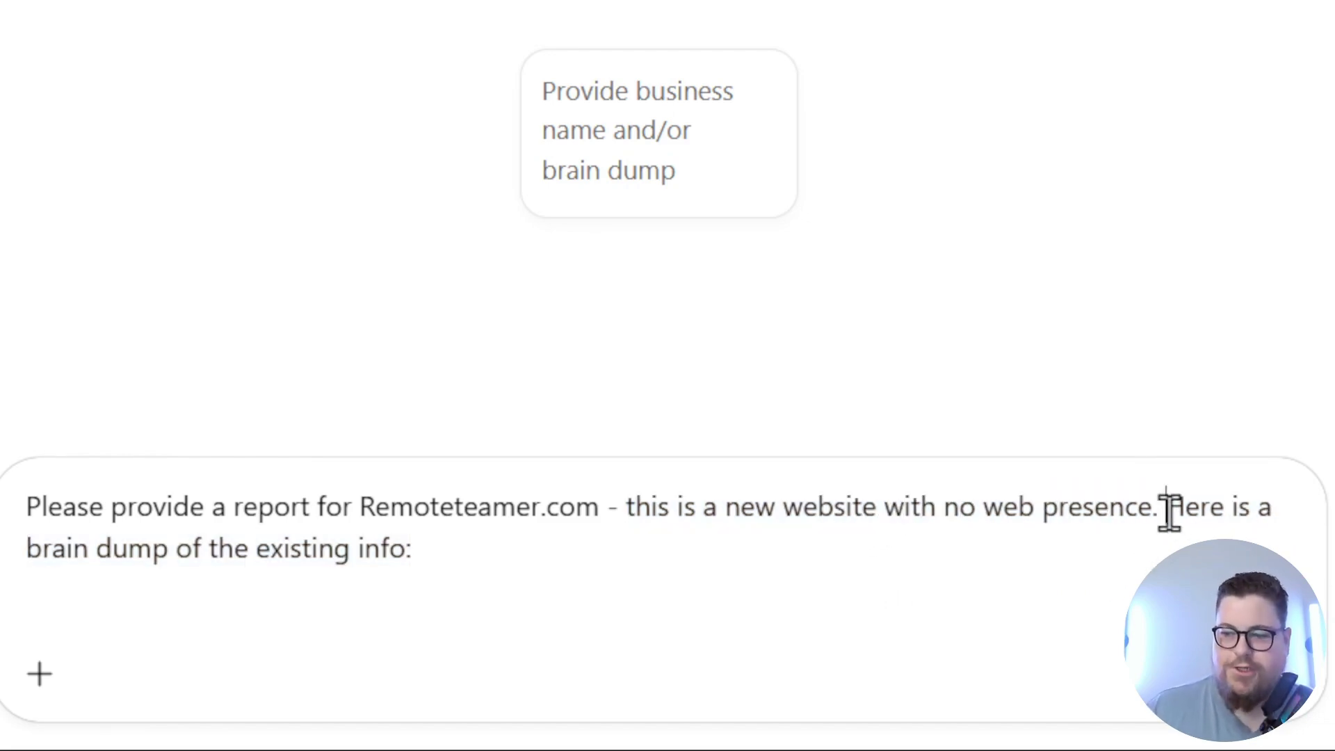
pyautogui.moveTo(1168, 512); pyautogui.dragTo(202, 558)
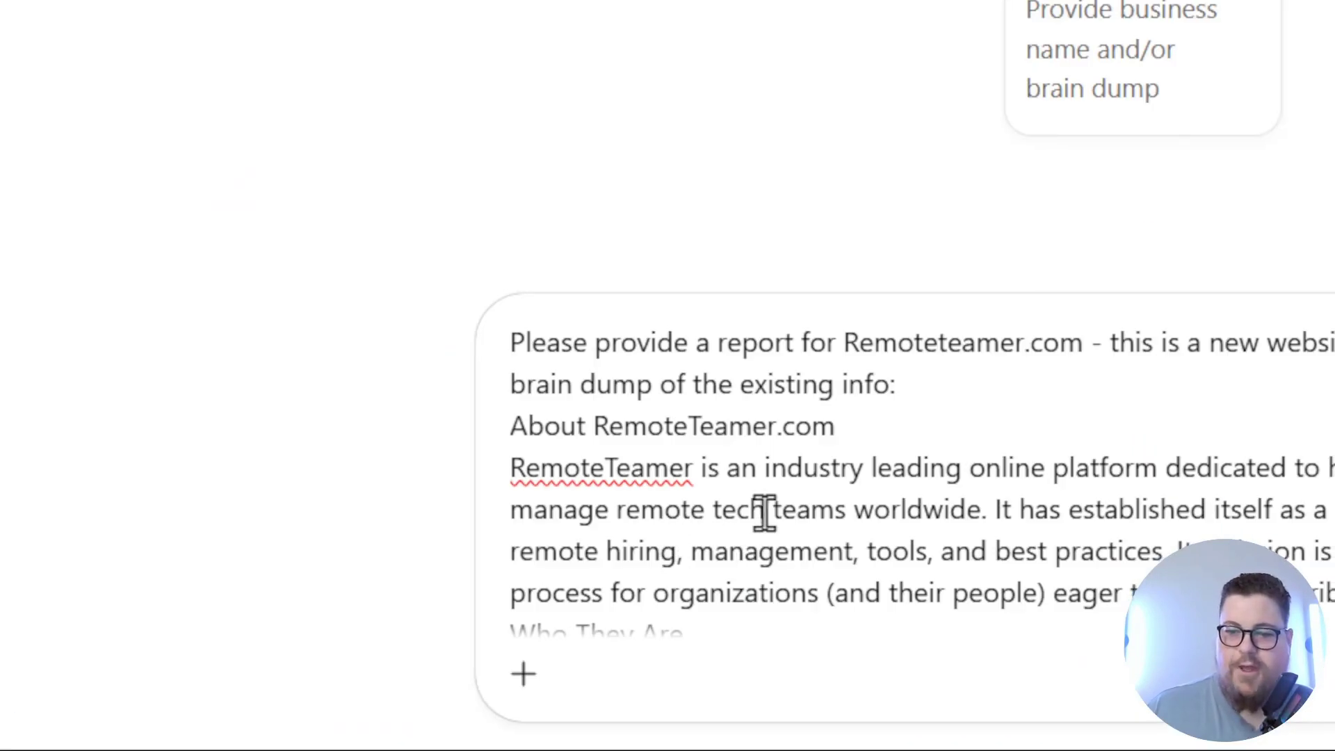
pyautogui.press('Return')
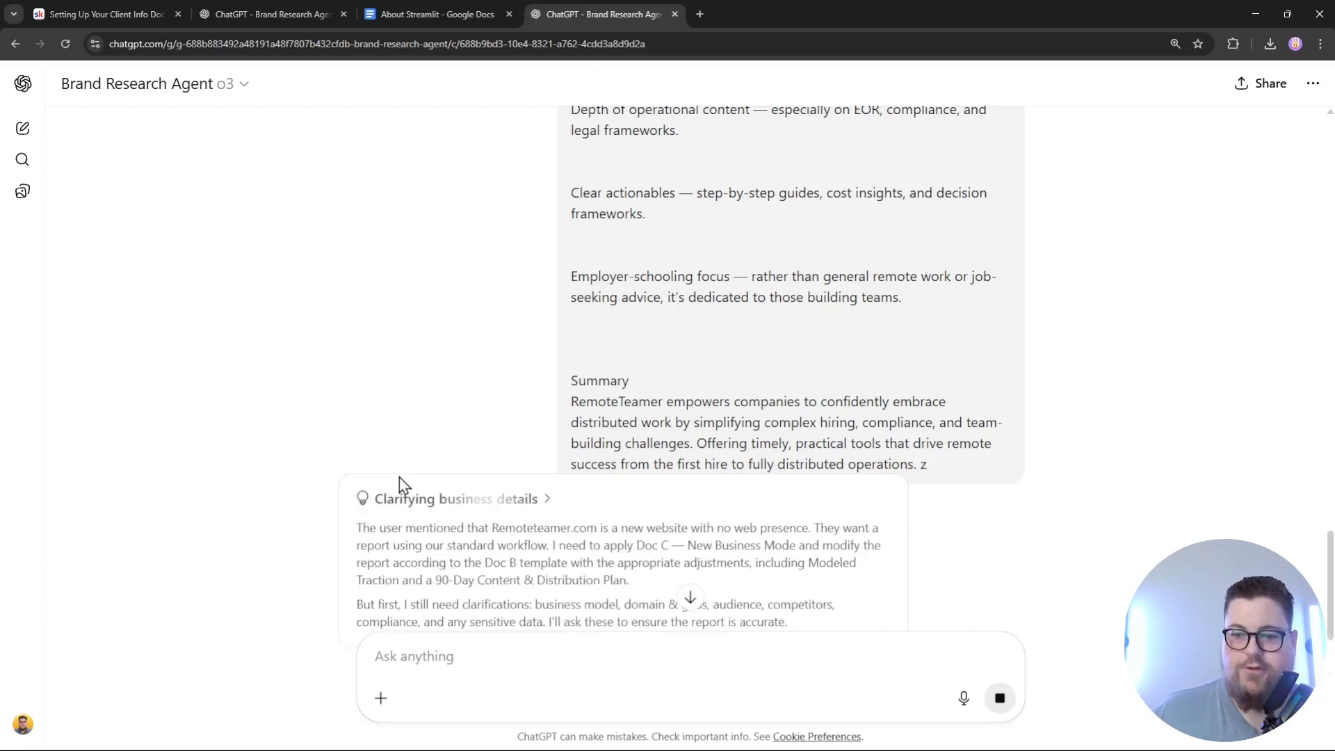
# - Answer the ten clarification questions: North America and EU; SAAS affiliate; Content hub; ICP would be anyone hiring remote tech talent; NA; conversational; Yes both; NA for 8–10
pyautogui.scroll(-5, 477, 447)
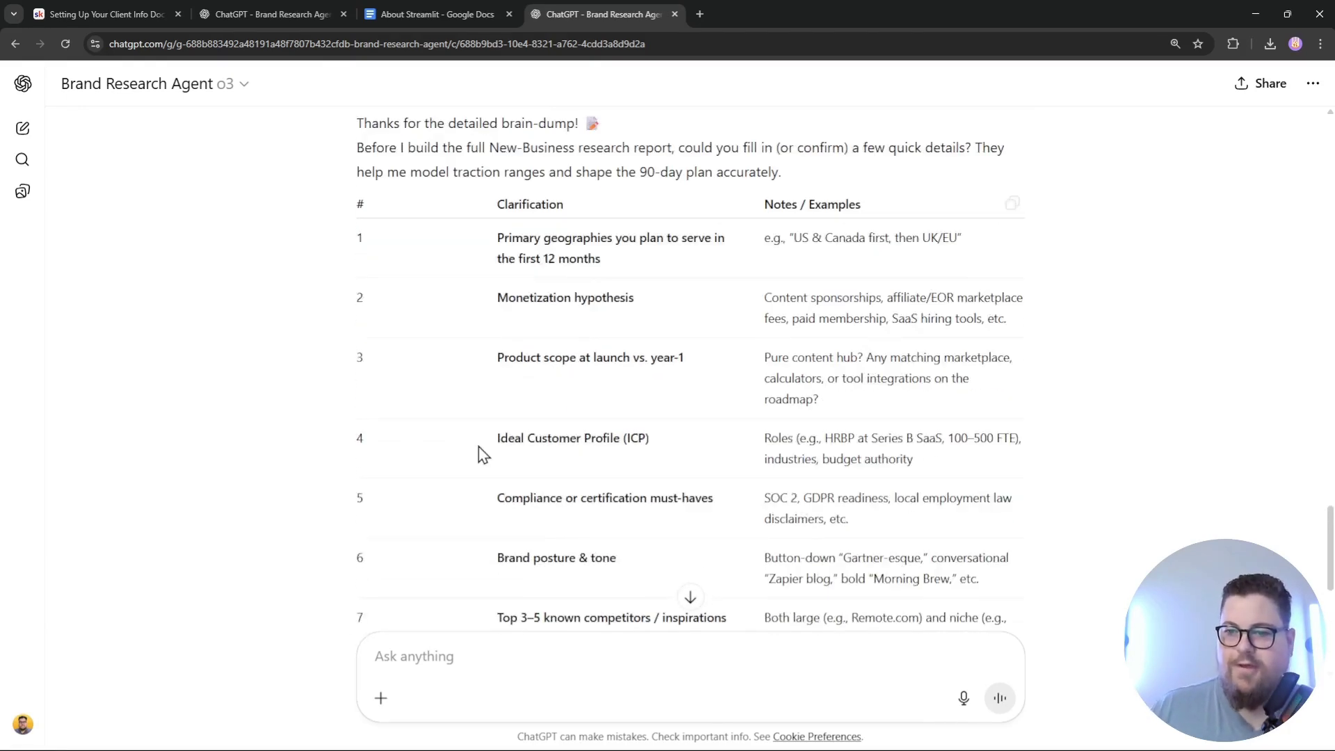
pyautogui.scroll(-3, 482, 454)
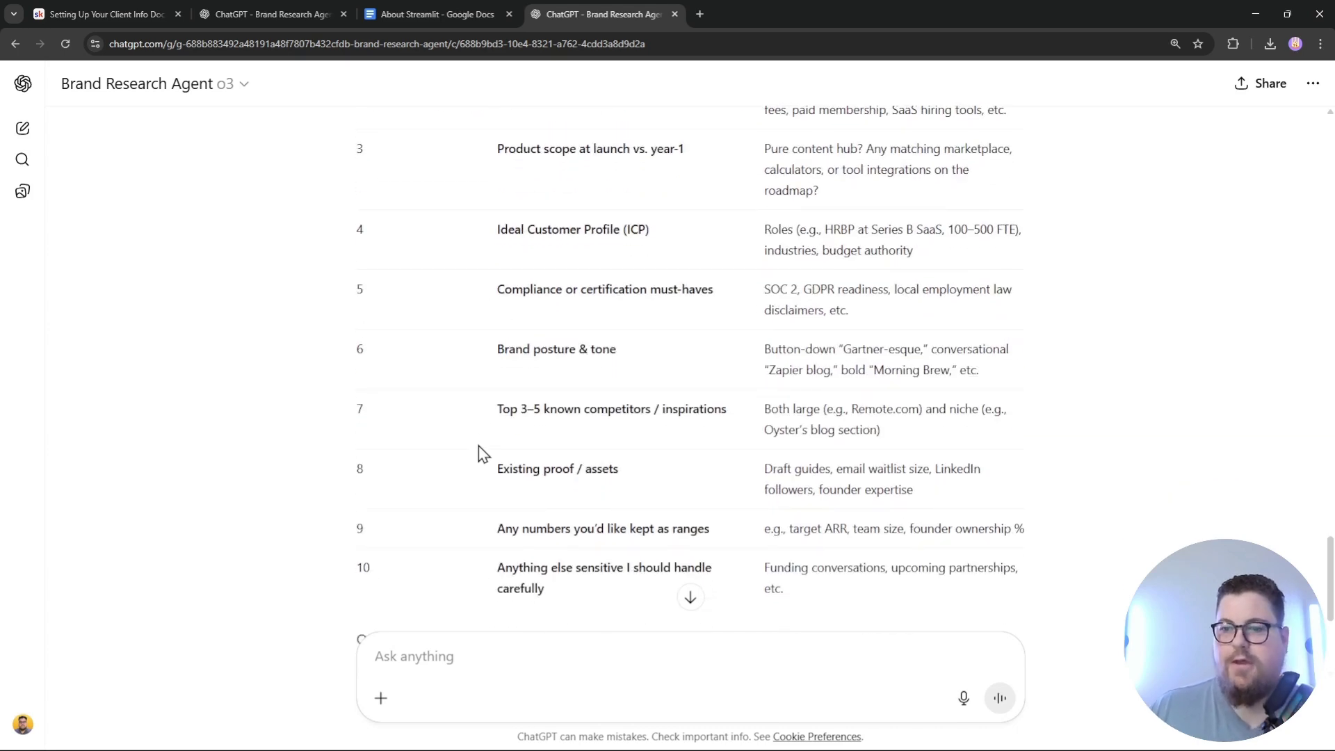
pyautogui.scroll(-2, 482, 454)
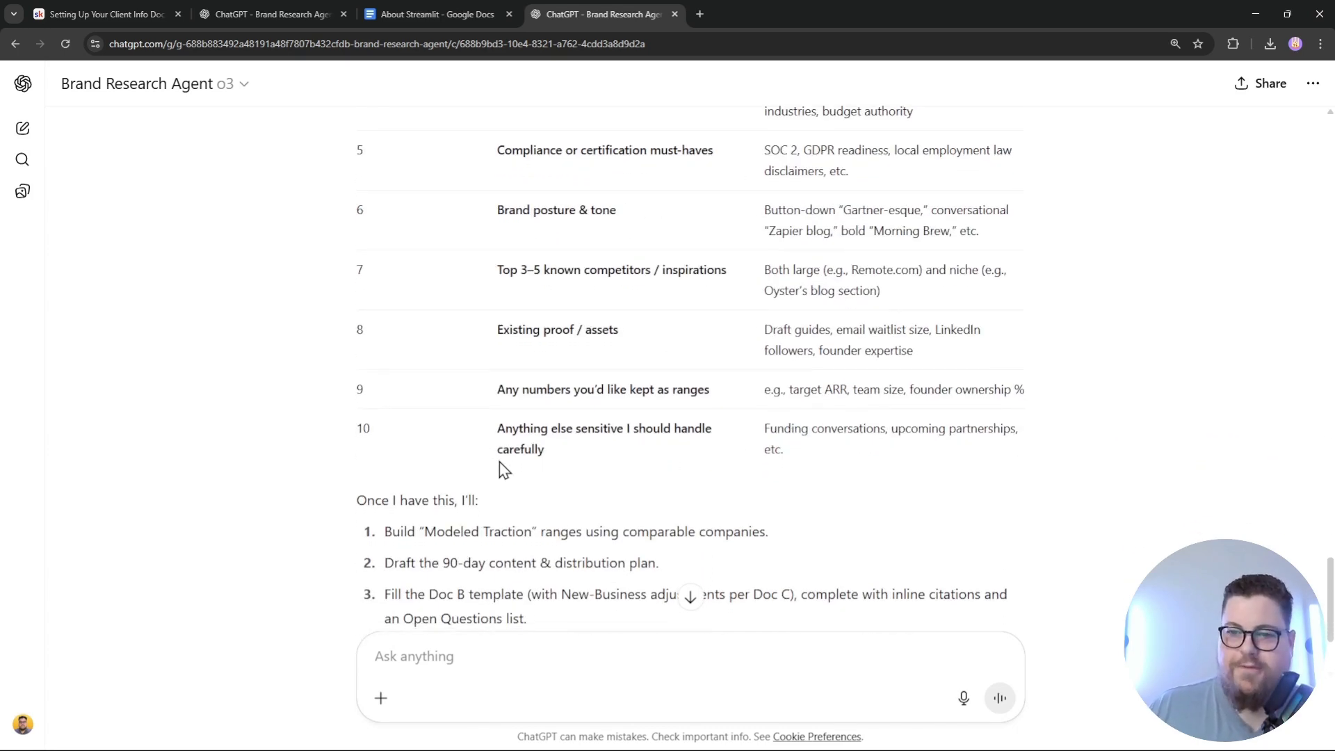
pyautogui.scroll(5, 513, 398)
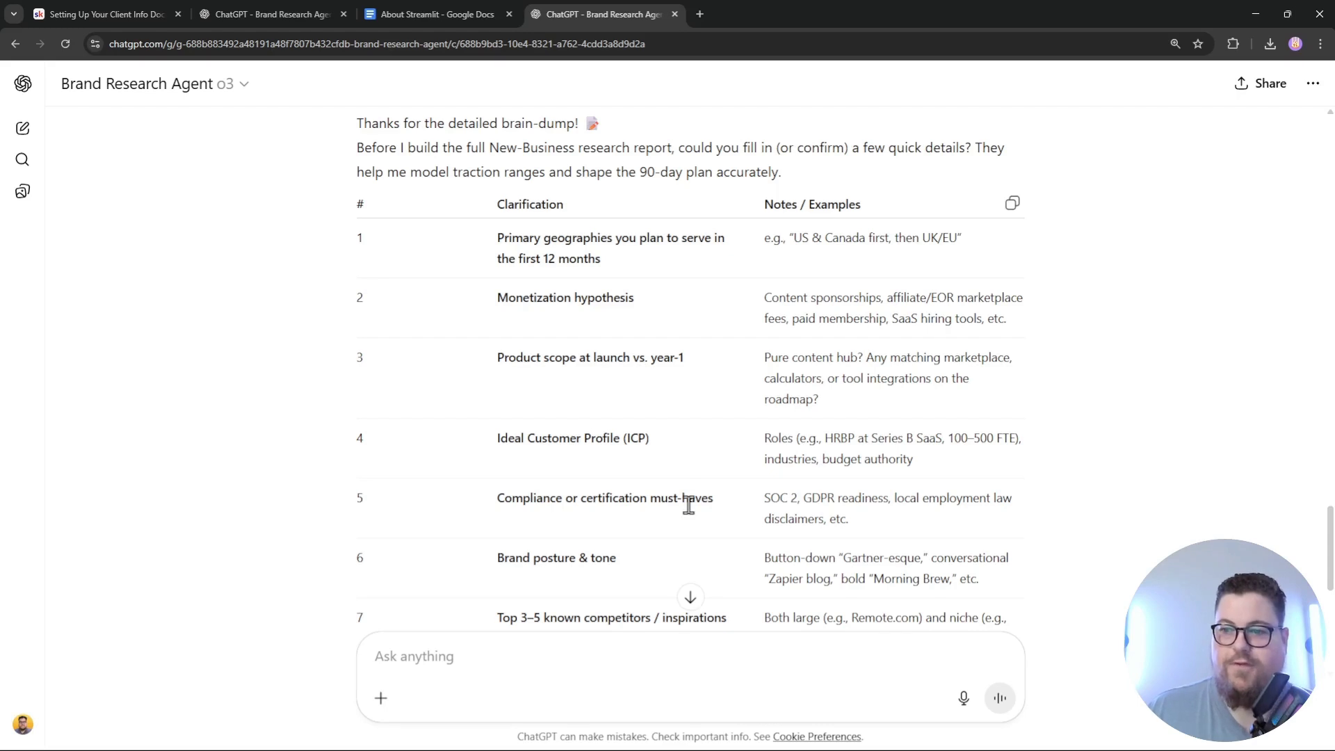
pyautogui.write('1. North America and EU 2. SAAS affiliate 3. Content hub 4. ICP would be anyone hiring remote tech talent 5. NA 6. conversational 7. Yes both 8. NA 9. NA 10. NA')
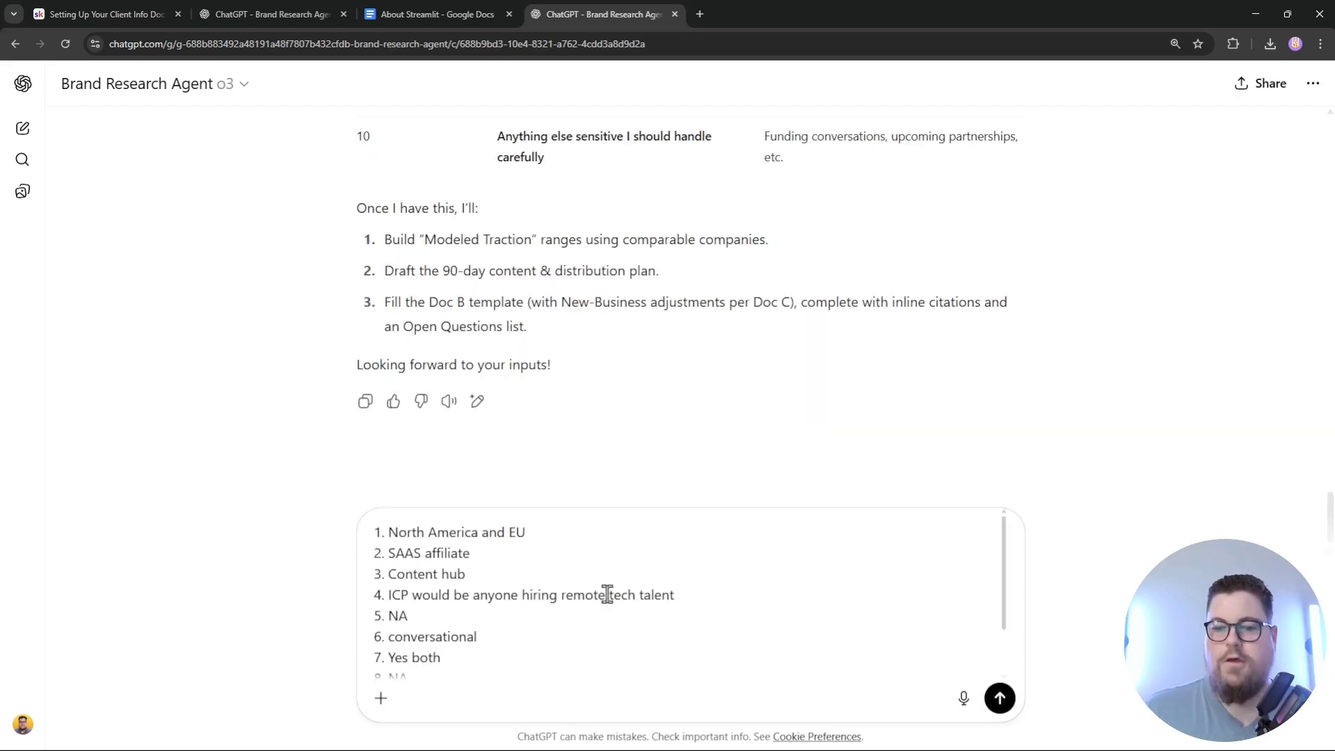
pyautogui.click(999, 697)
pyautogui.scroll(4, 792, 486)
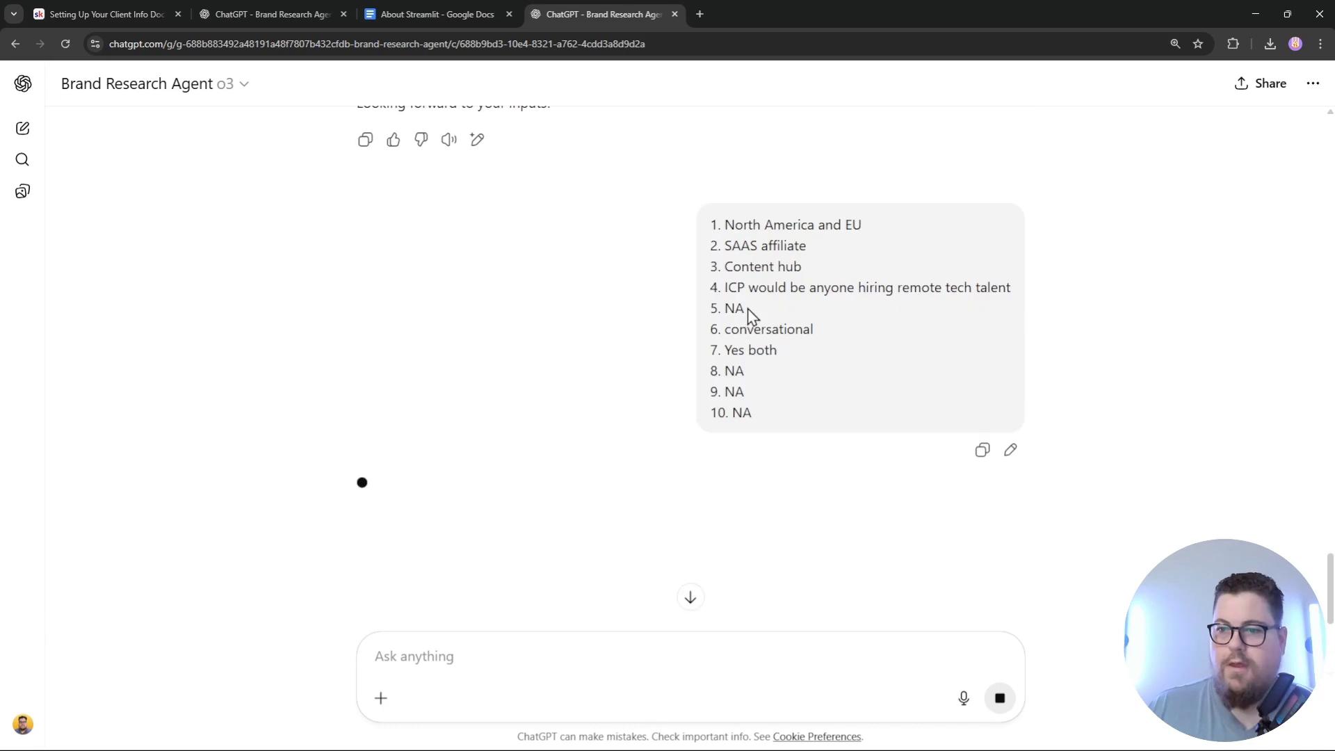
pyautogui.moveTo(748, 311); pyautogui.dragTo(709, 311)
pyautogui.moveTo(751, 376); pyautogui.dragTo(703, 222)
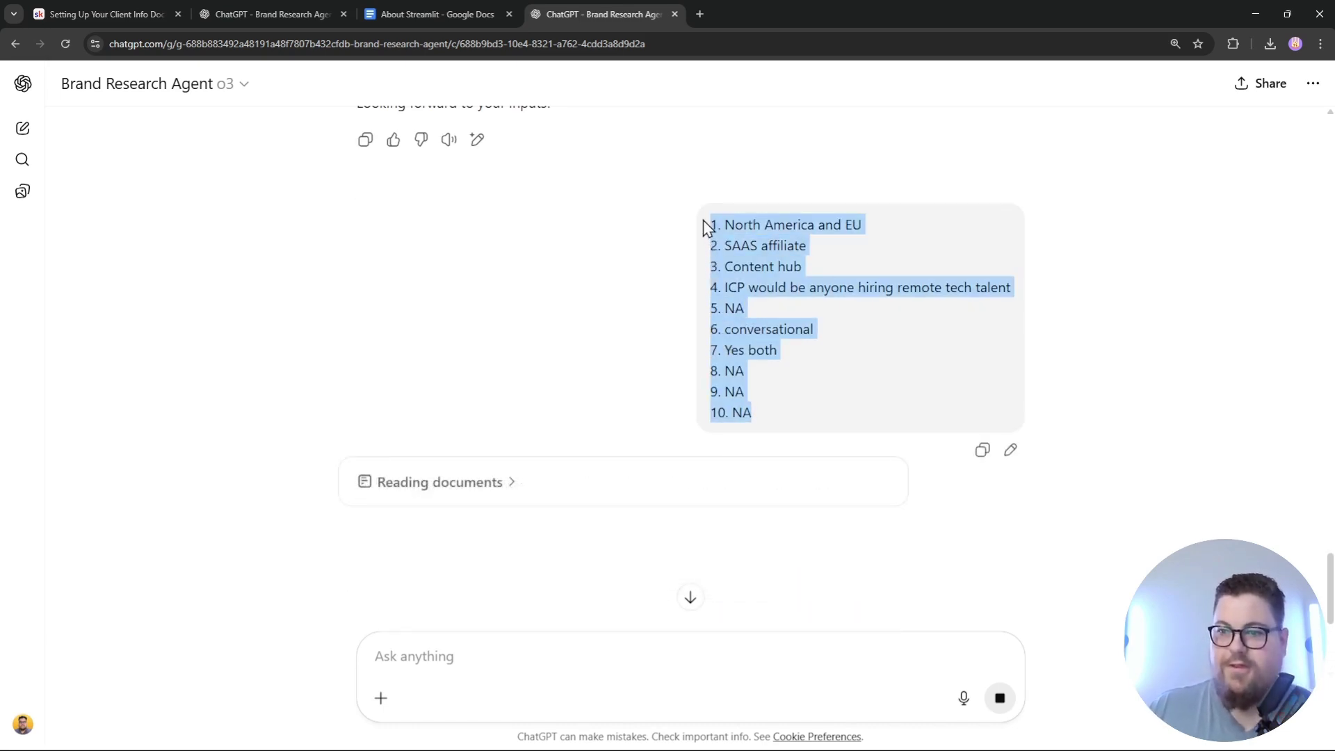
pyautogui.click(555, 341)
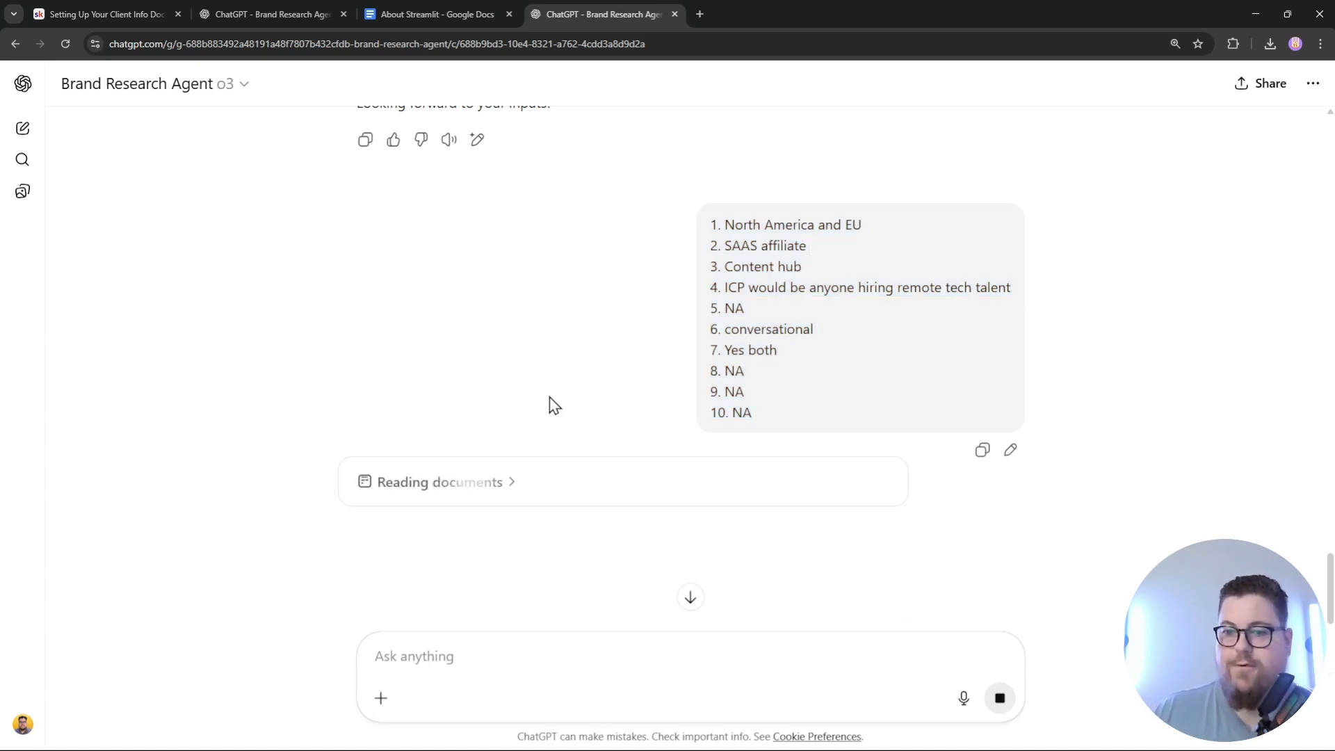
# - Examine the RemoteTeamer report from its company details through the Modeled Traction (Aspirational) table and its assumptions, highlighting that section
pyautogui.scroll(-3, 487, 348)
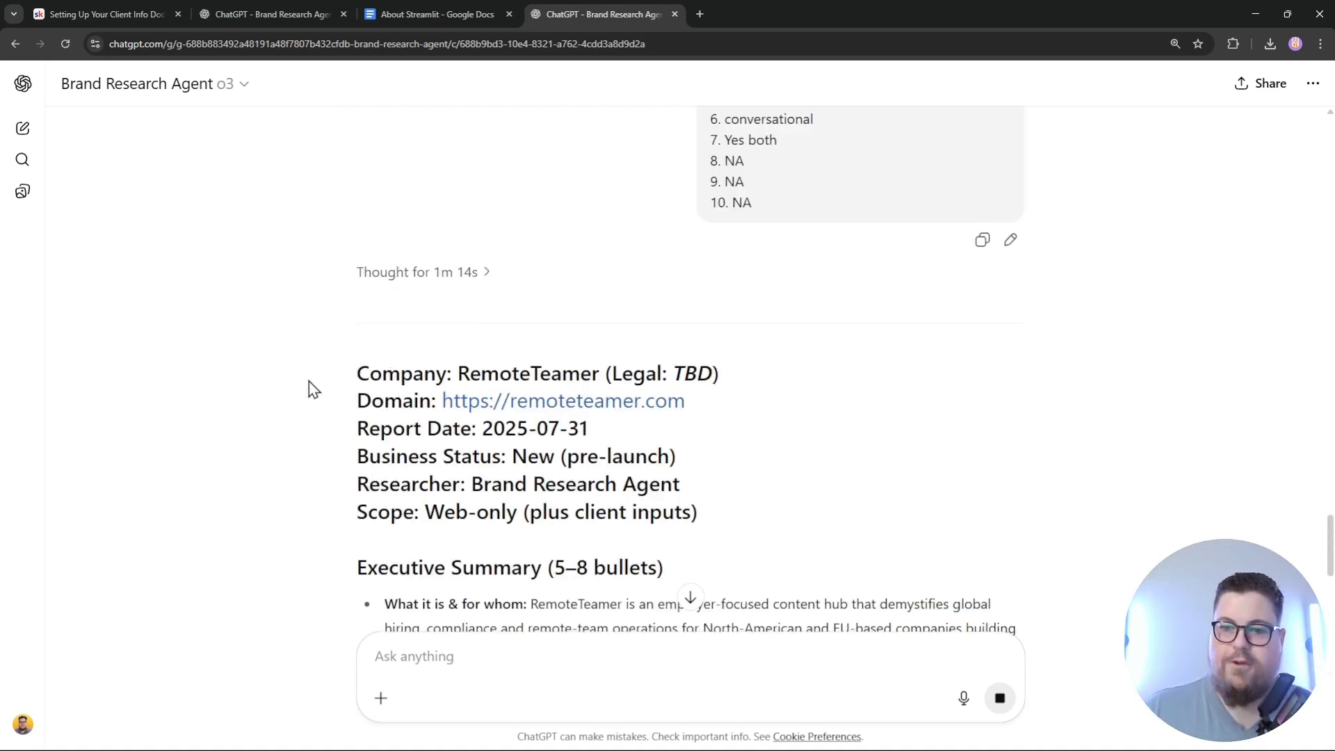
pyautogui.scroll(-15, 417, 340)
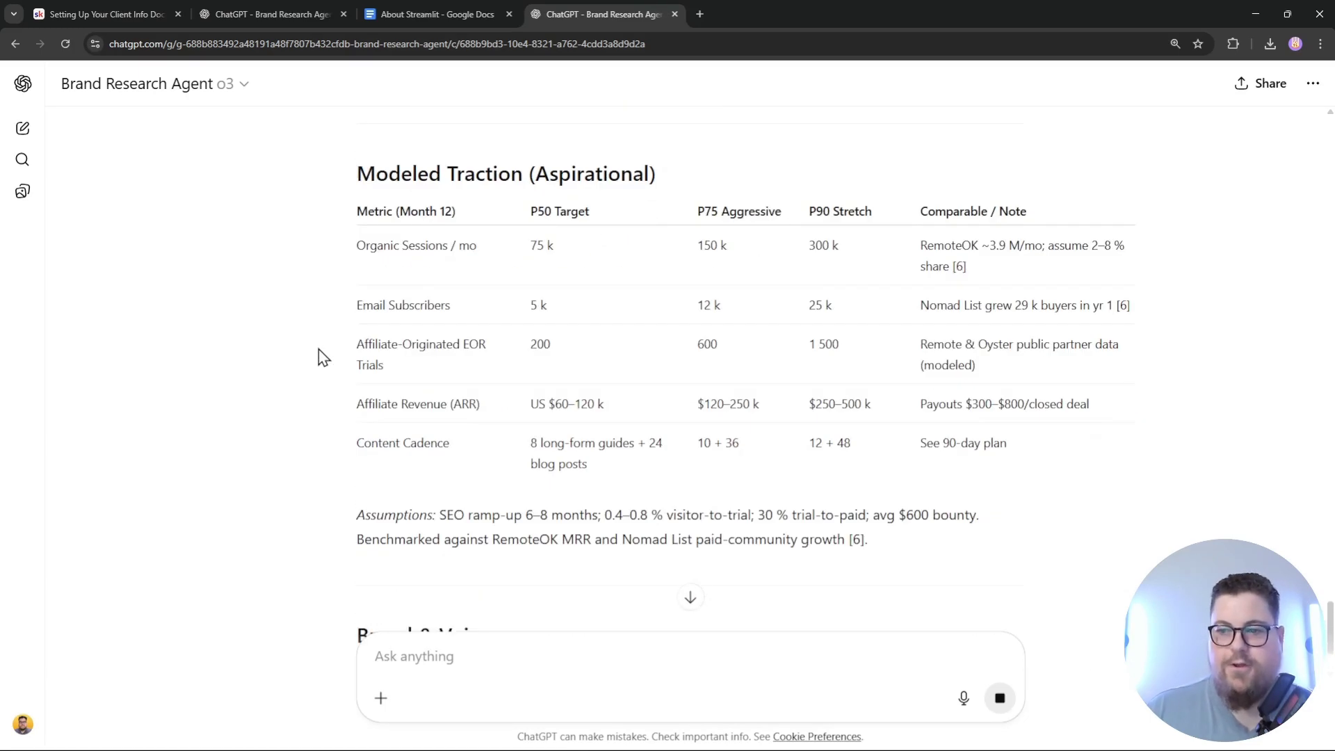
pyautogui.scroll(5, 325, 362)
pyautogui.scroll(-5, 324, 360)
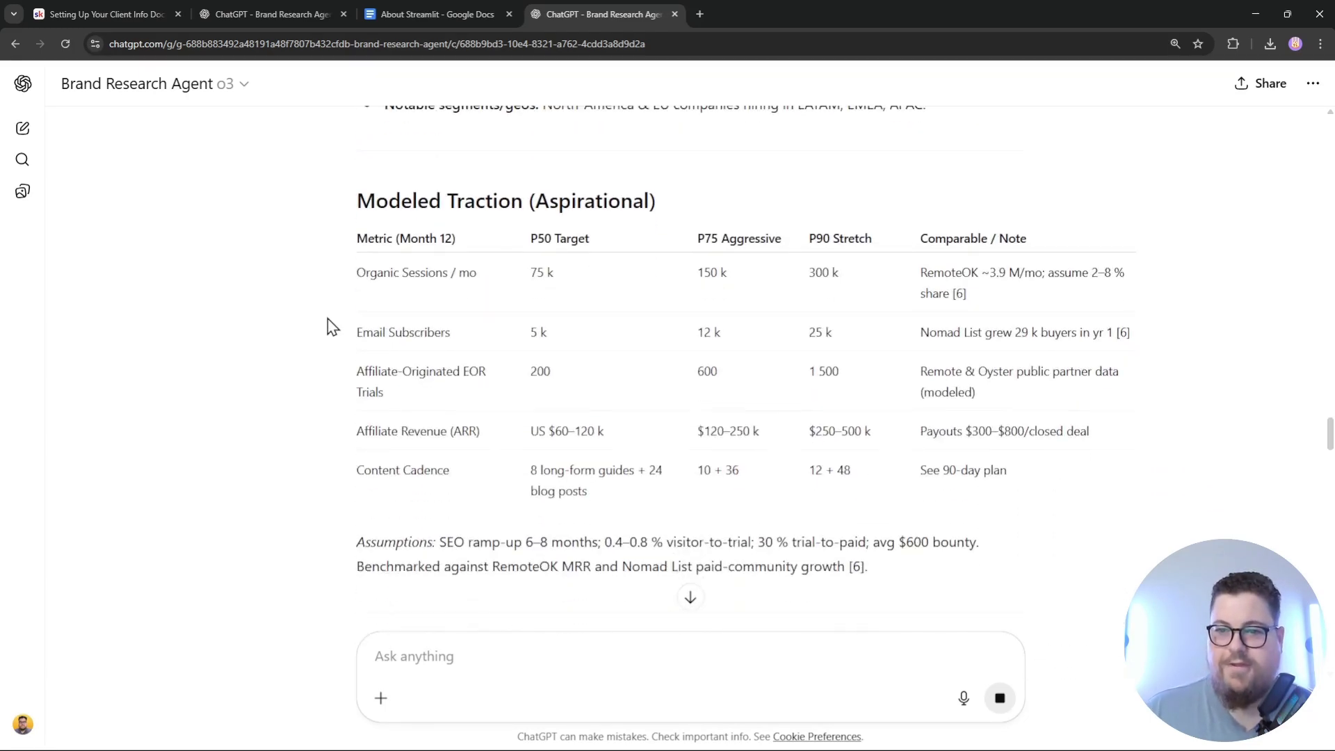
pyautogui.moveTo(655, 201); pyautogui.dragTo(524, 203)
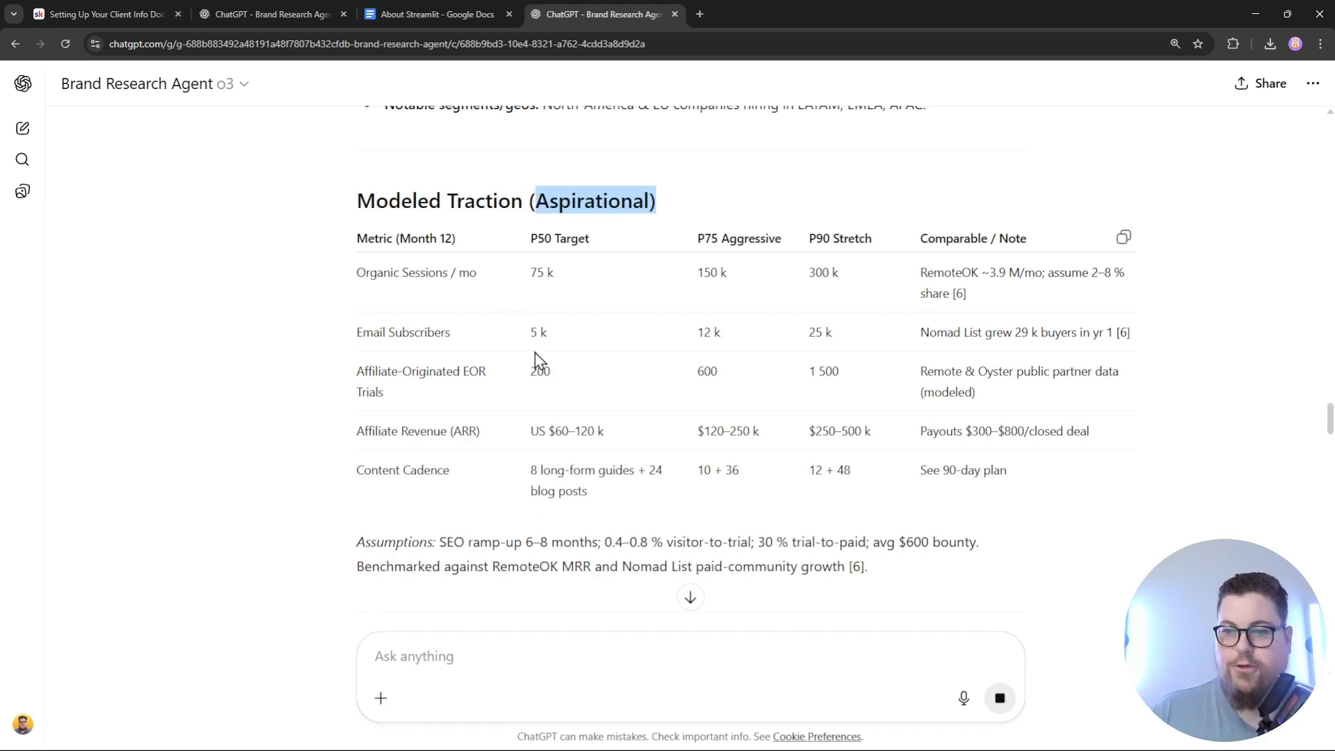
pyautogui.scroll(-2, 535, 352)
pyautogui.scroll(2, 535, 352)
pyautogui.moveTo(357, 200); pyautogui.dragTo(1035, 508)
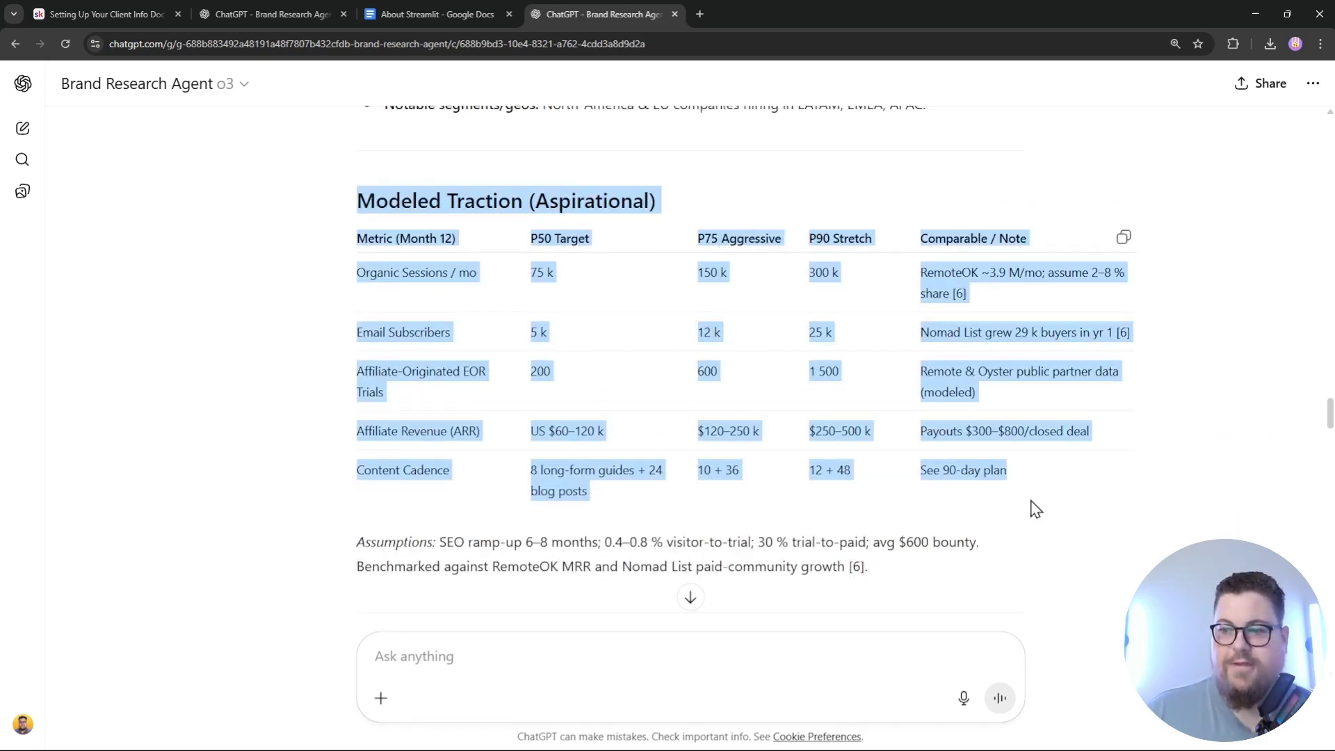
pyautogui.scroll(-1, 443, 137)
pyautogui.moveTo(357, 201); pyautogui.dragTo(907, 512)
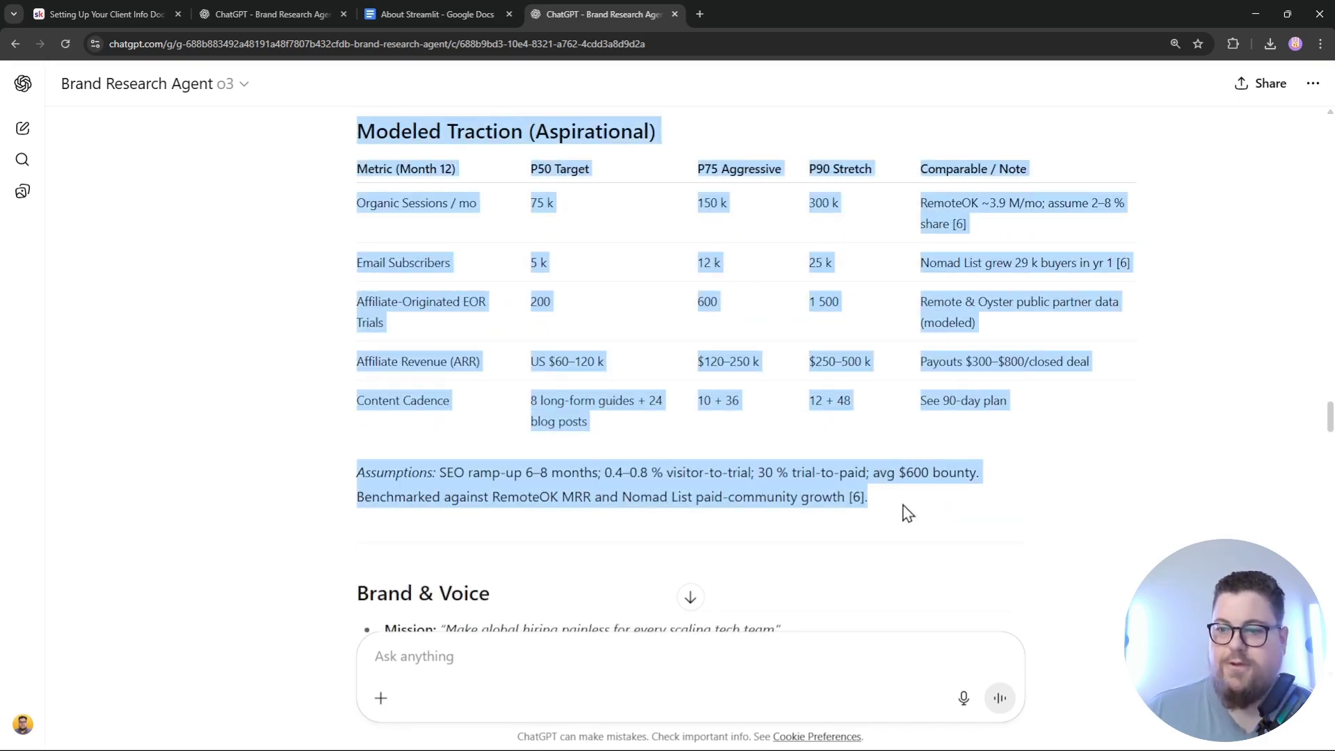
# - Review the RemoteTeamer report down to its Sources list and copy the complete report into the About Remote Teamer document in Google Docs
pyautogui.scroll(-20, 270, 452)
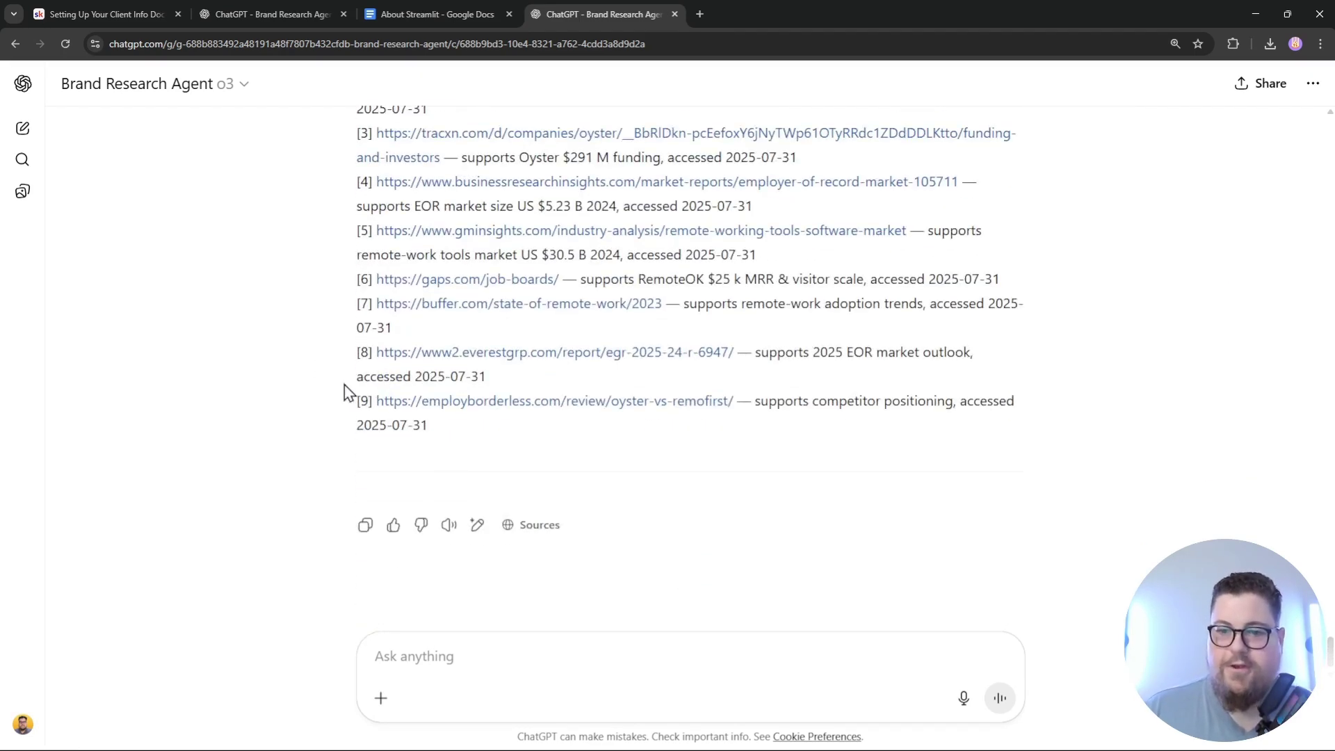
pyautogui.scroll(3, 336, 492)
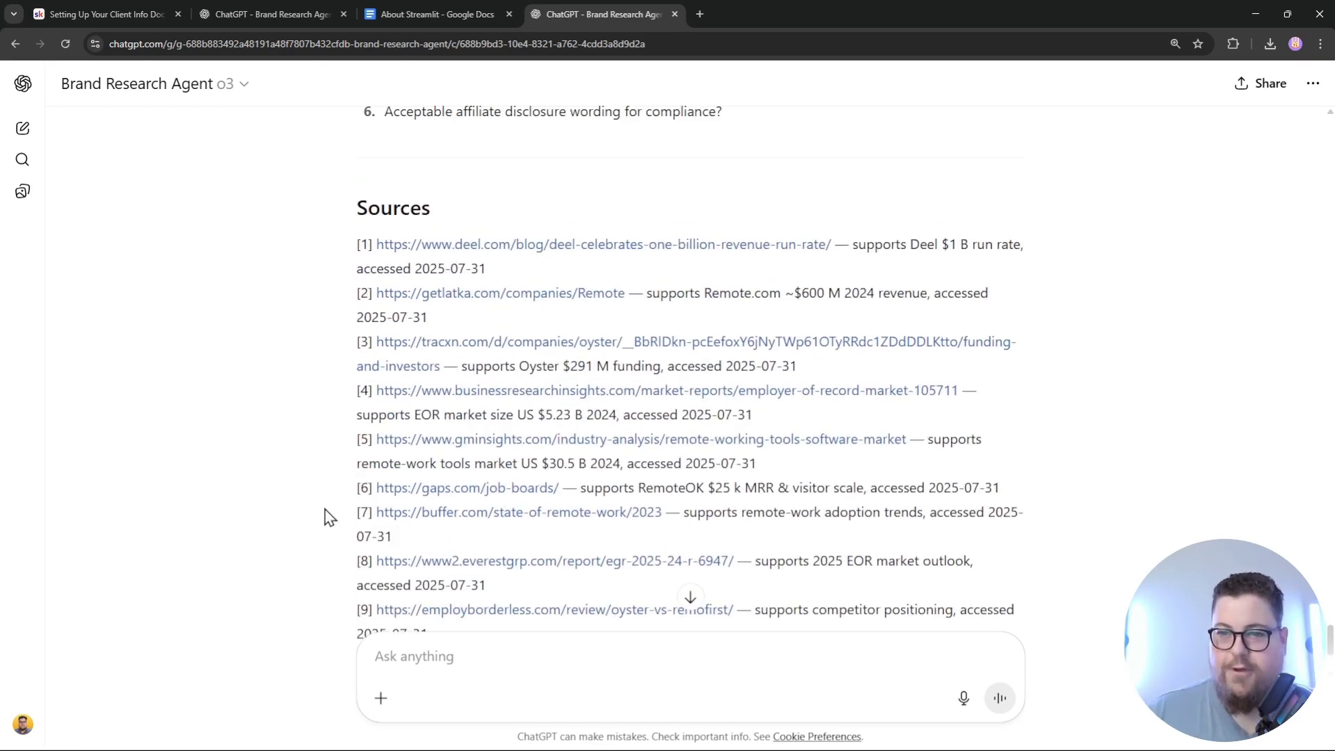
pyautogui.scroll(-1, 333, 515)
pyautogui.scroll(-2, 310, 494)
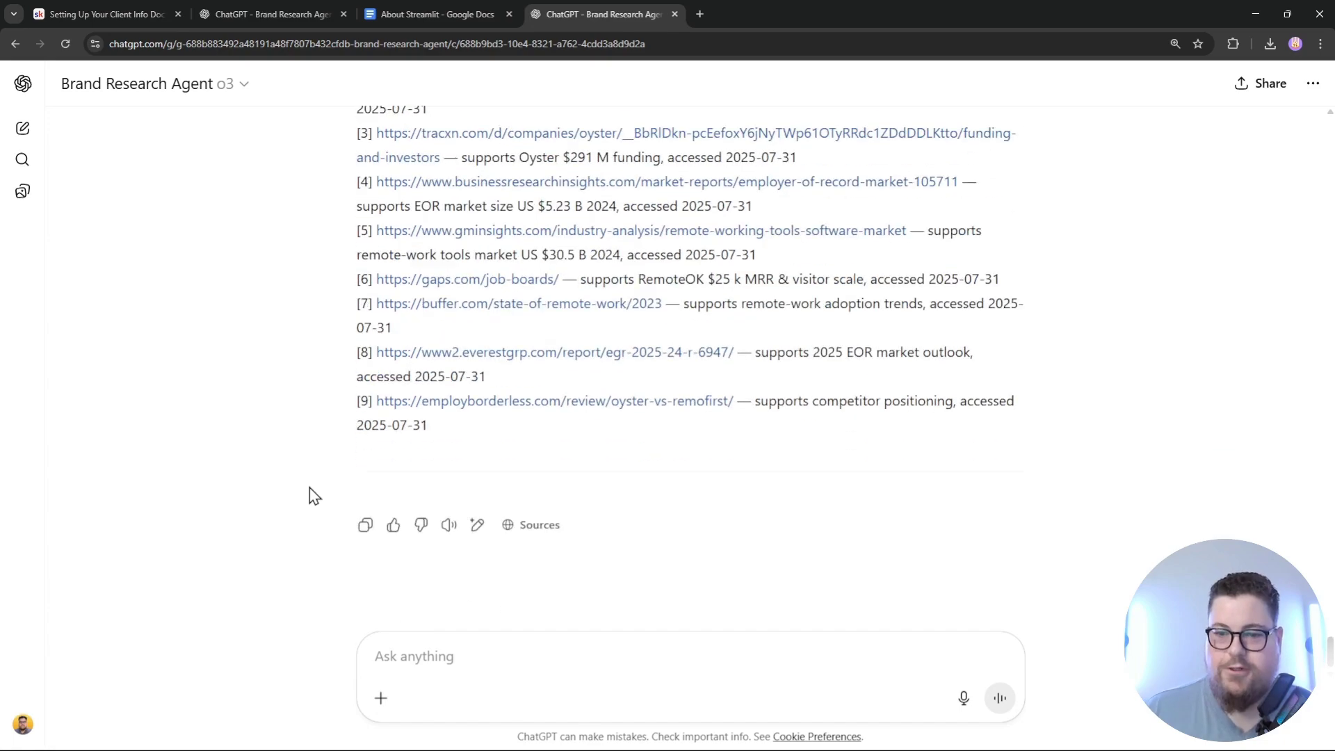
pyautogui.click(365, 525)
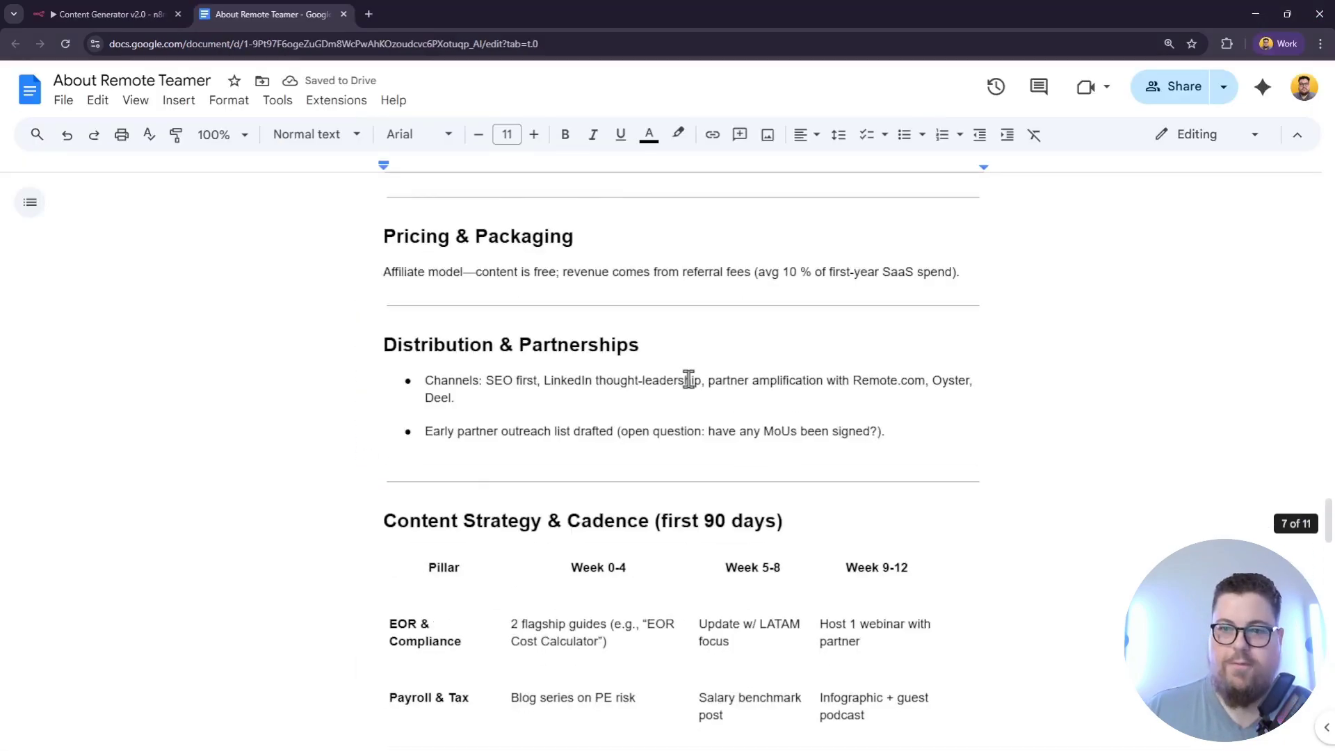
# - Delete the section between What They Do and Brand & Voice in the About Remote Teamer document
pyautogui.scroll(20, 685, 378)
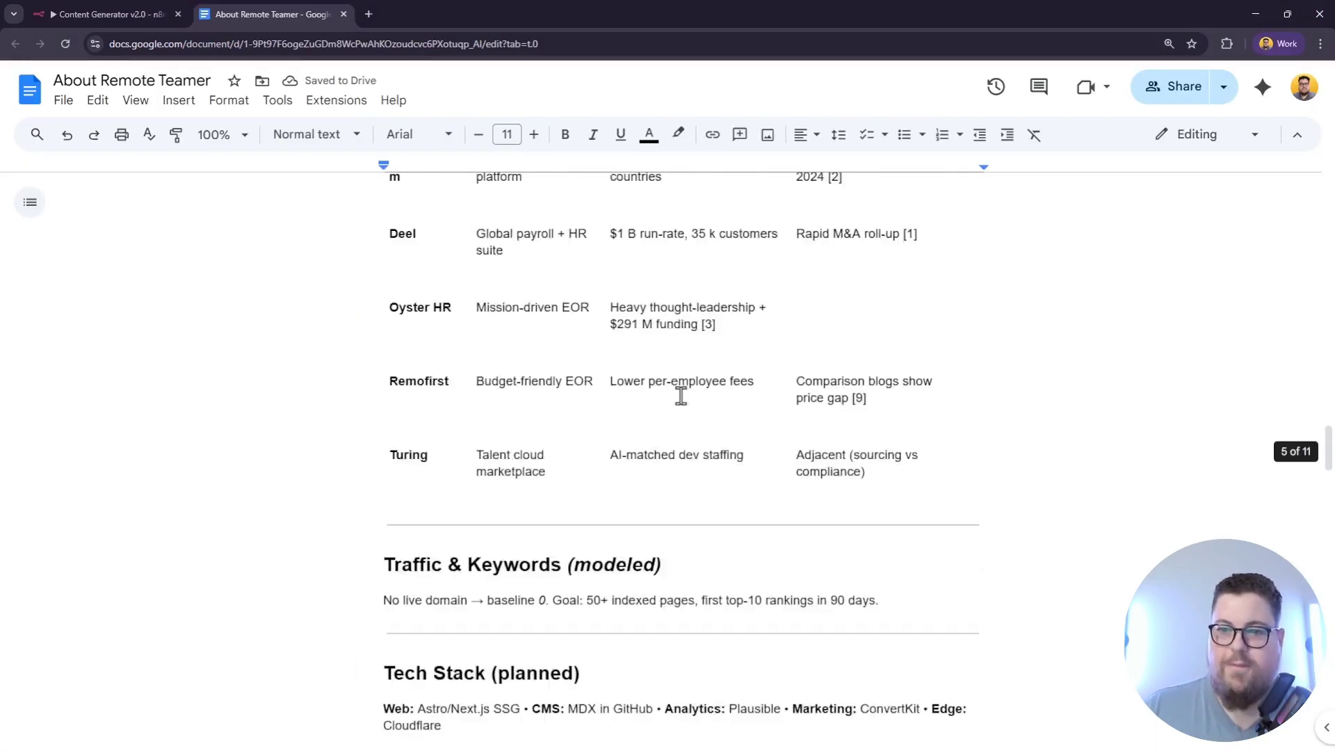
pyautogui.scroll(19, 417, 348)
pyautogui.scroll(-10, 417, 349)
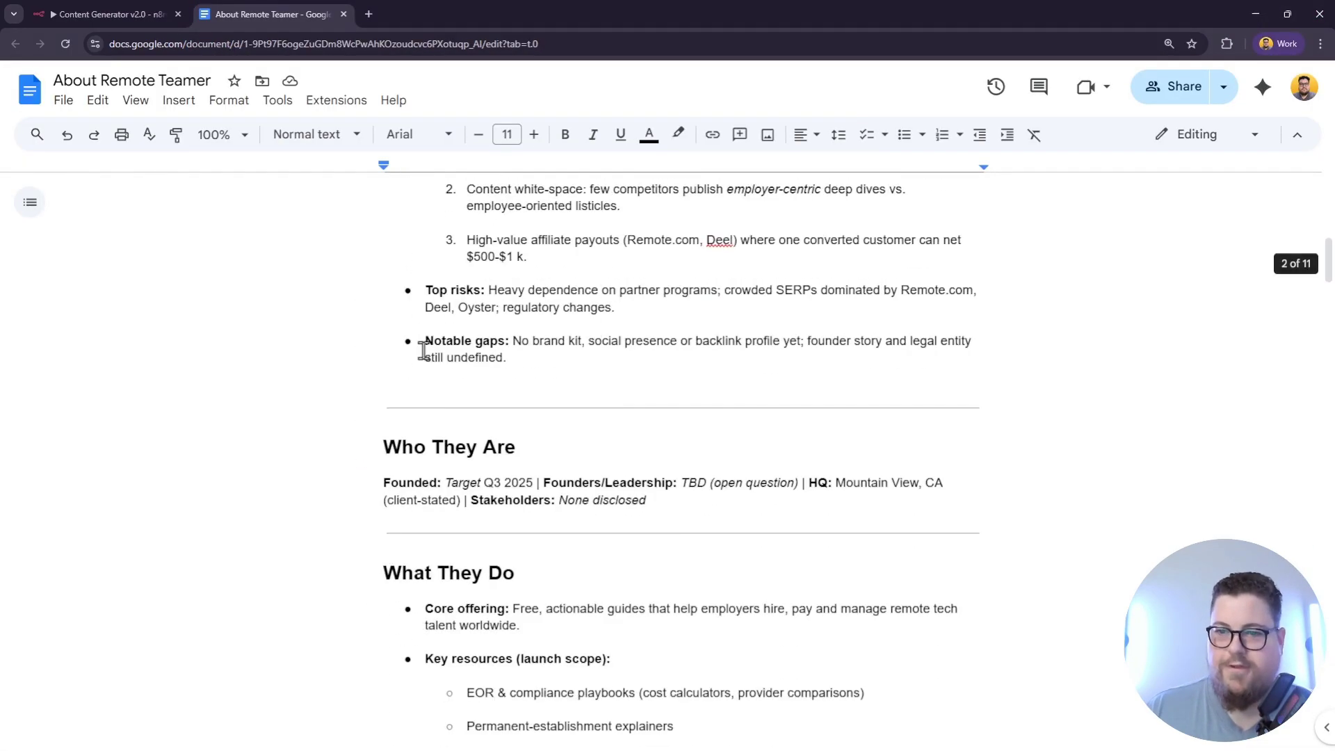
pyautogui.scroll(-7, 551, 427)
pyautogui.moveTo(384, 499); pyautogui.dragTo(873, 495)
pyautogui.press('Delete')
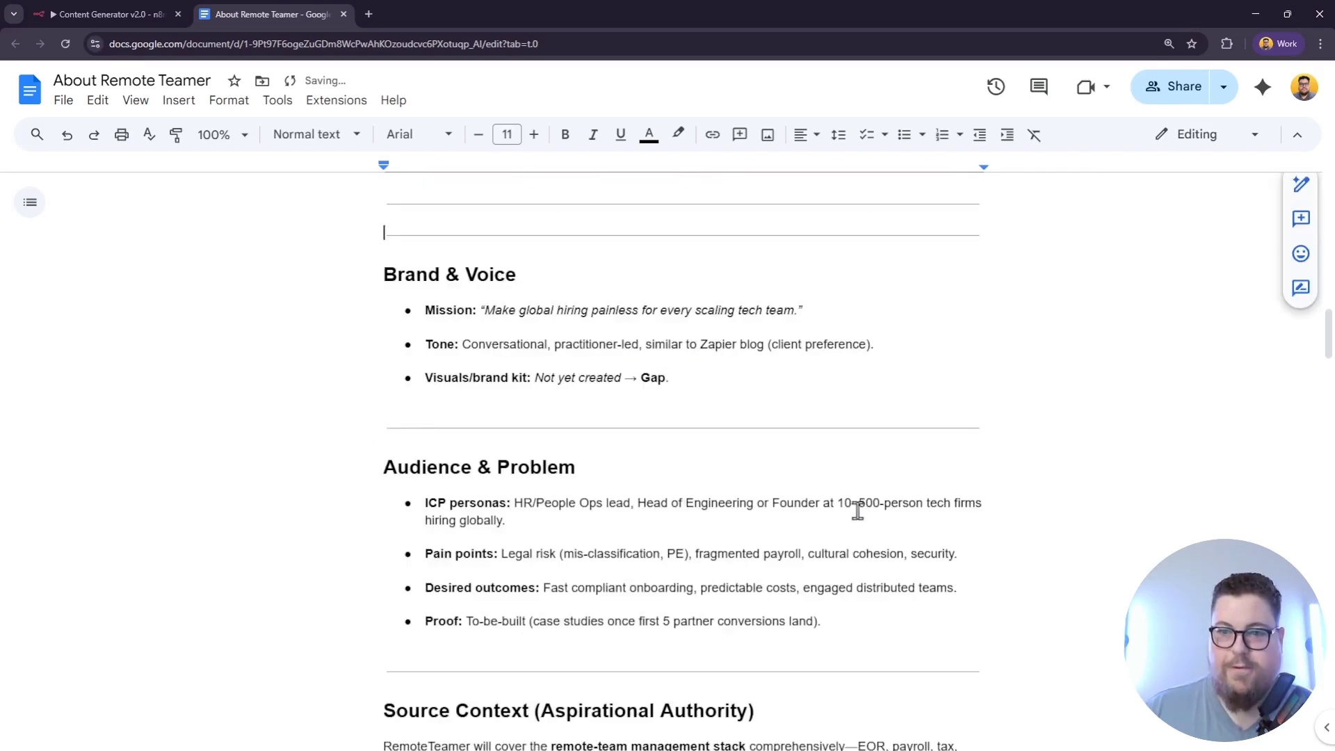
# - Reword the opening of the Source Context (Aspirational Authority) section to "RemoteTeamer covers the remote-team management stack" and check the full paragraph
pyautogui.scroll(-6, 385, 404)
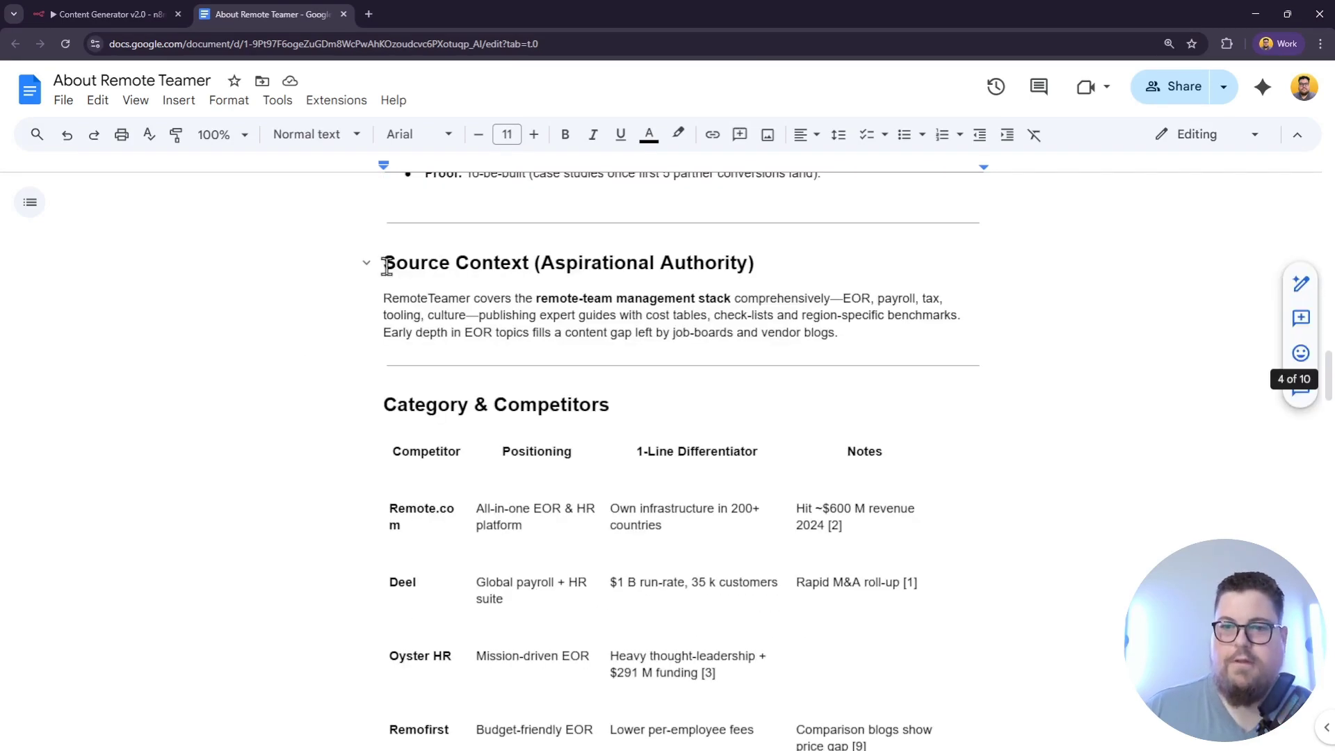
pyautogui.moveTo(385, 260); pyautogui.dragTo(870, 330)
pyautogui.click(862, 341)
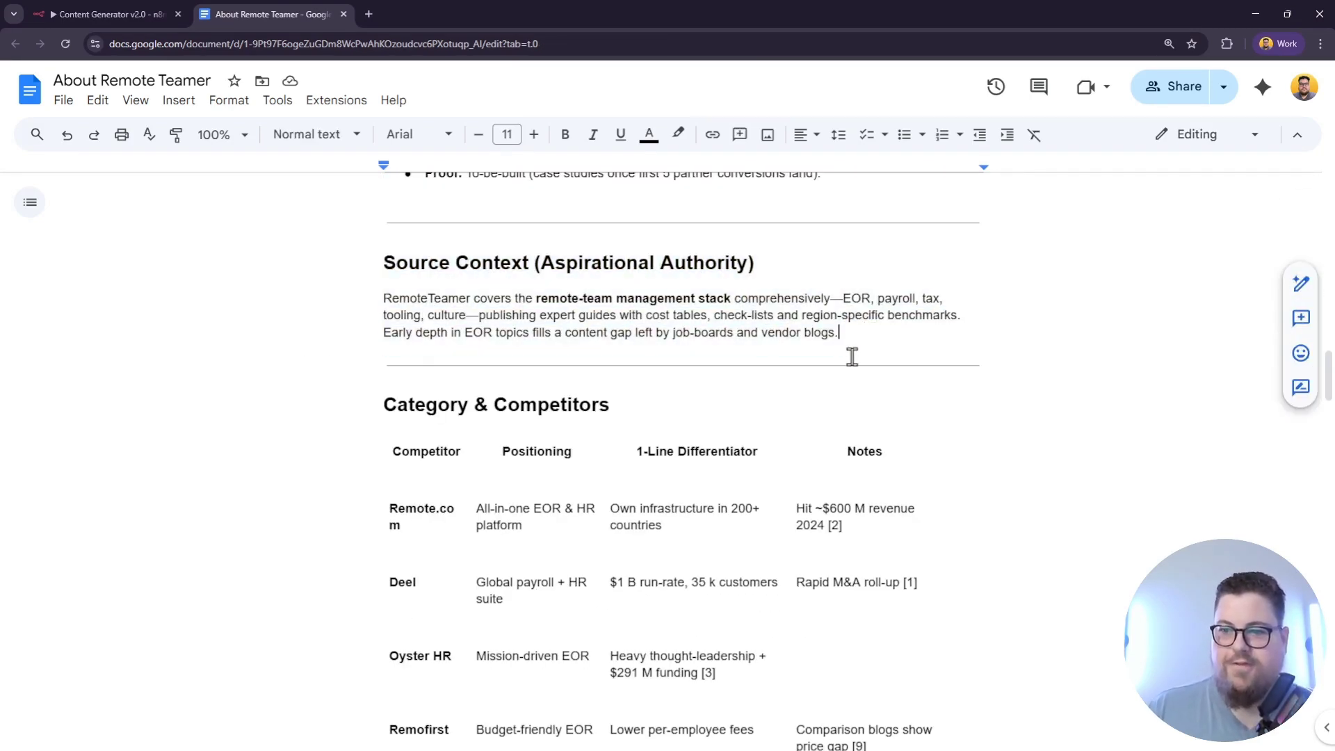
# - Review the competitor, traffic and tech stack sections, and reread the About Remote Teamer document from its beginning through Audience & Problem
pyautogui.scroll(-7, 855, 368)
pyautogui.scroll(-3, 700, 459)
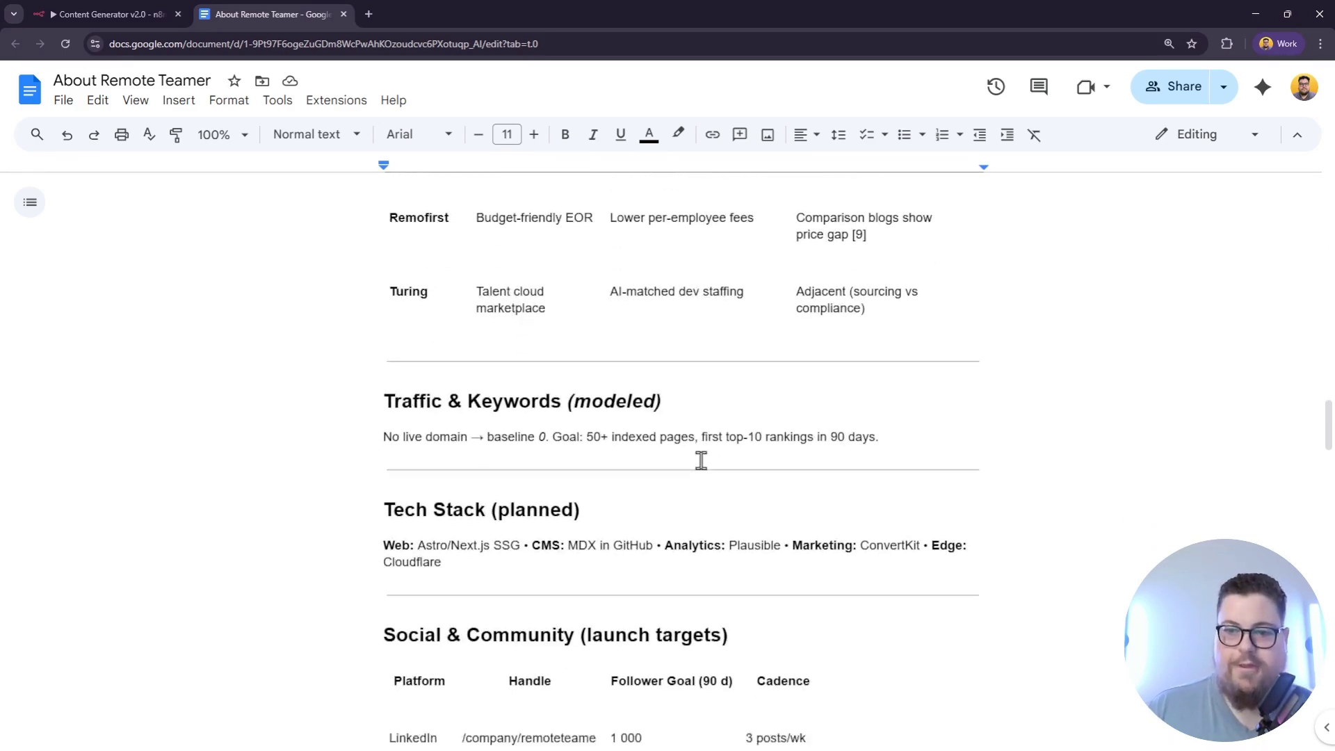
pyautogui.hotkey('ctrl', 'Home')
pyautogui.scroll(-5, 793, 425)
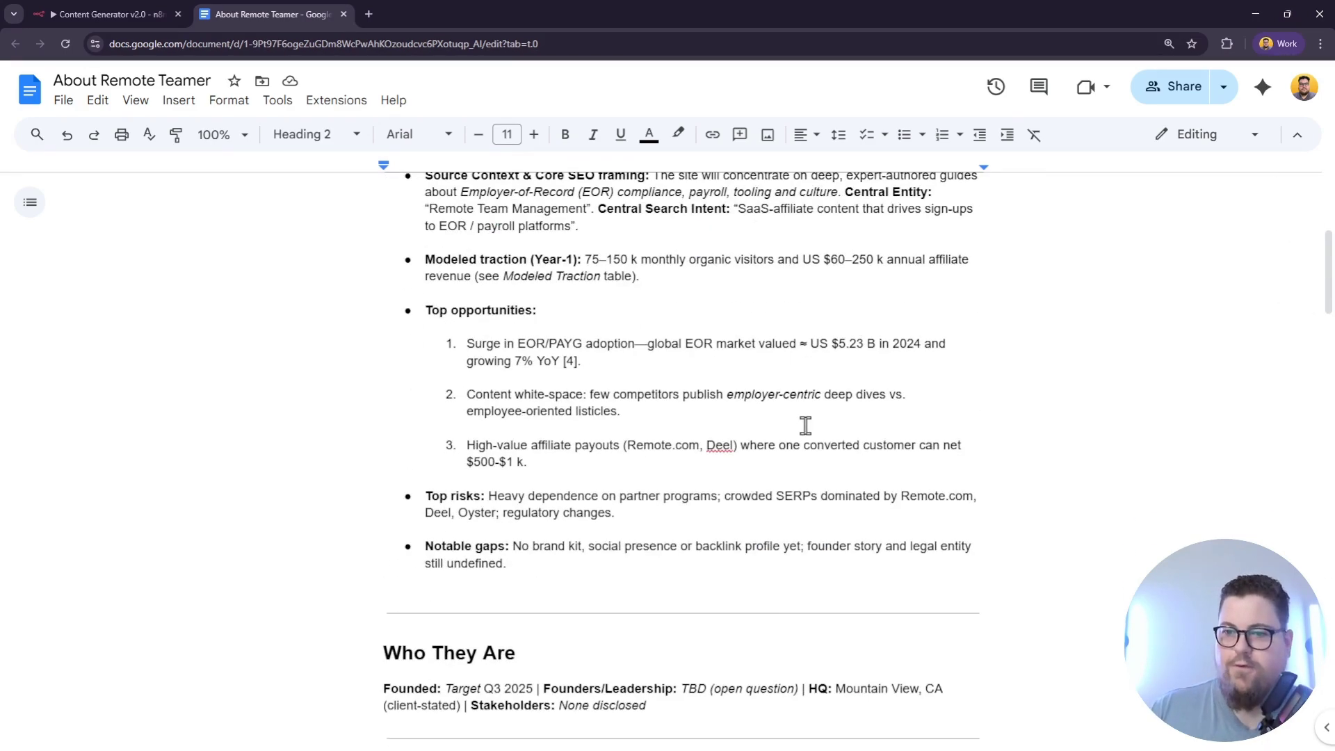
pyautogui.scroll(-13, 805, 425)
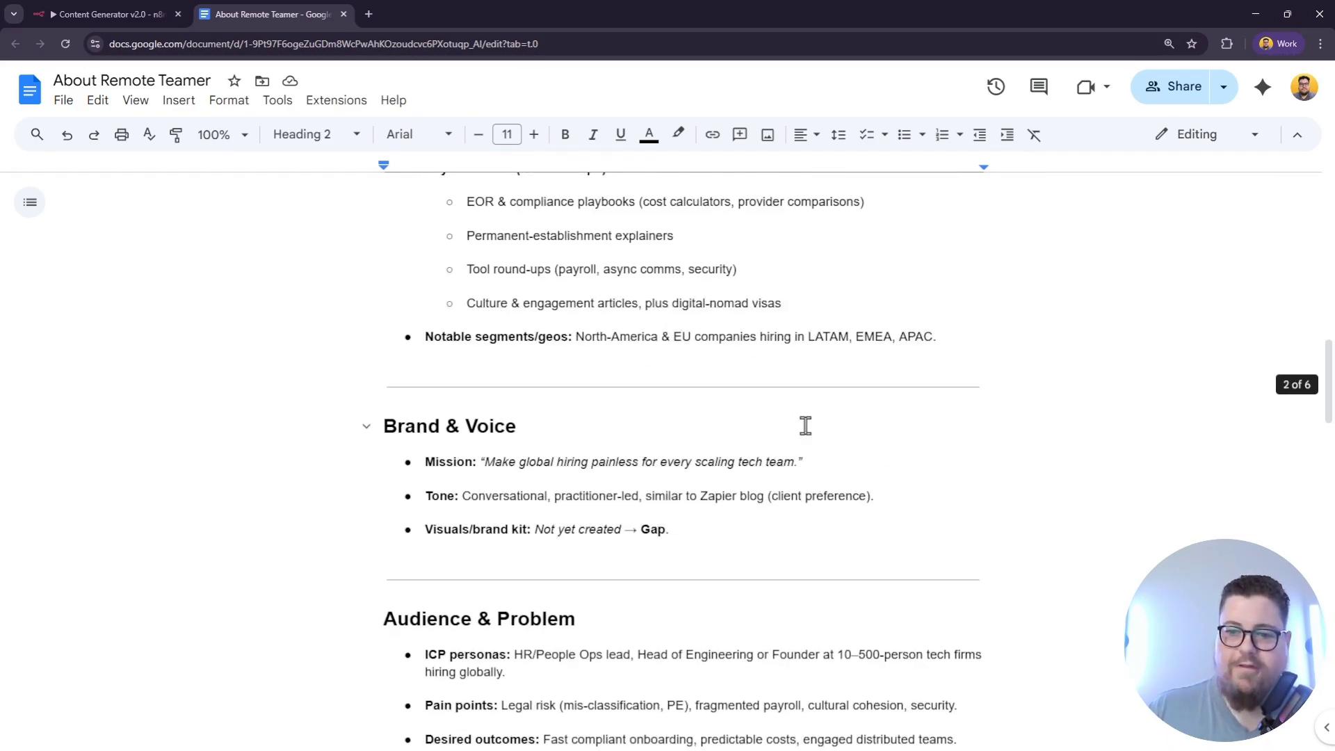
pyautogui.scroll(-6, 805, 424)
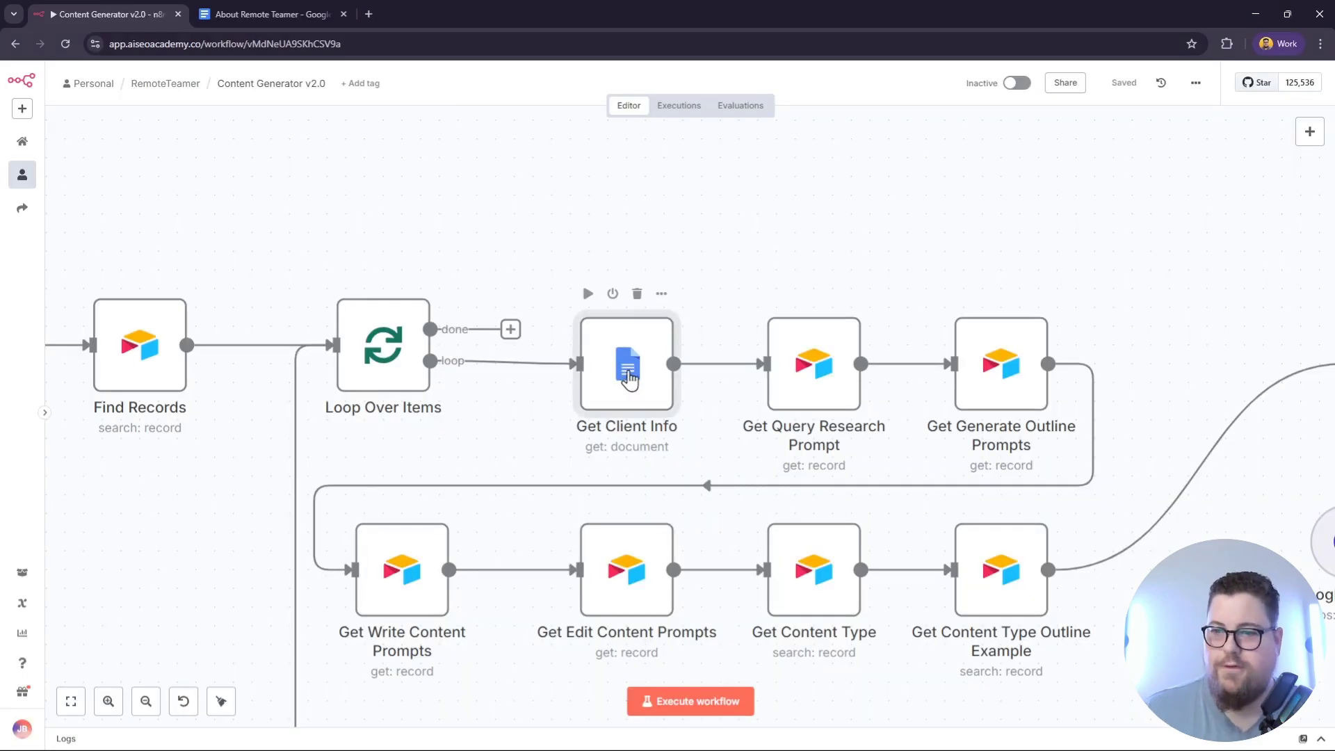
# - In n8n's Get Client Info node, fill Doc ID or URL with the document ID copied from the About Remote Teamer document's web address
pyautogui.doubleClick(628, 377)
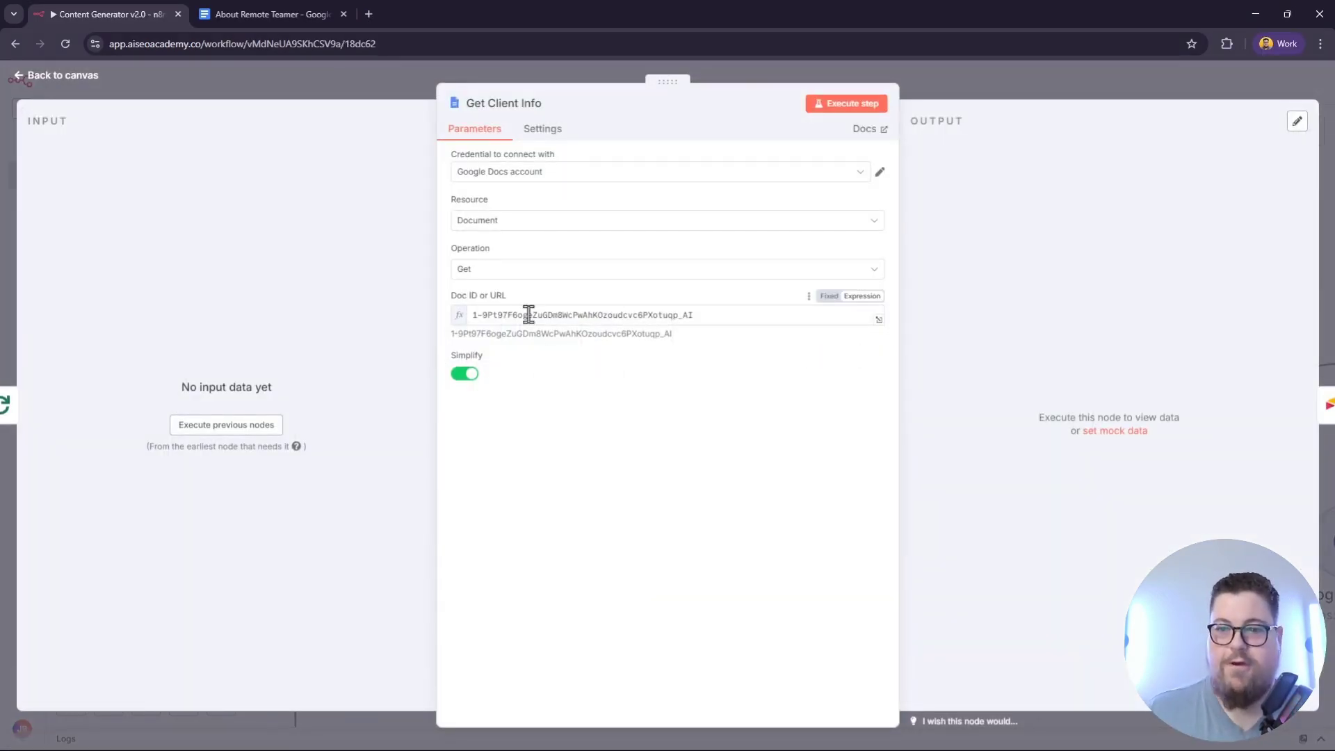
pyautogui.click(243, 14)
pyautogui.moveTo(243, 44); pyautogui.dragTo(476, 46)
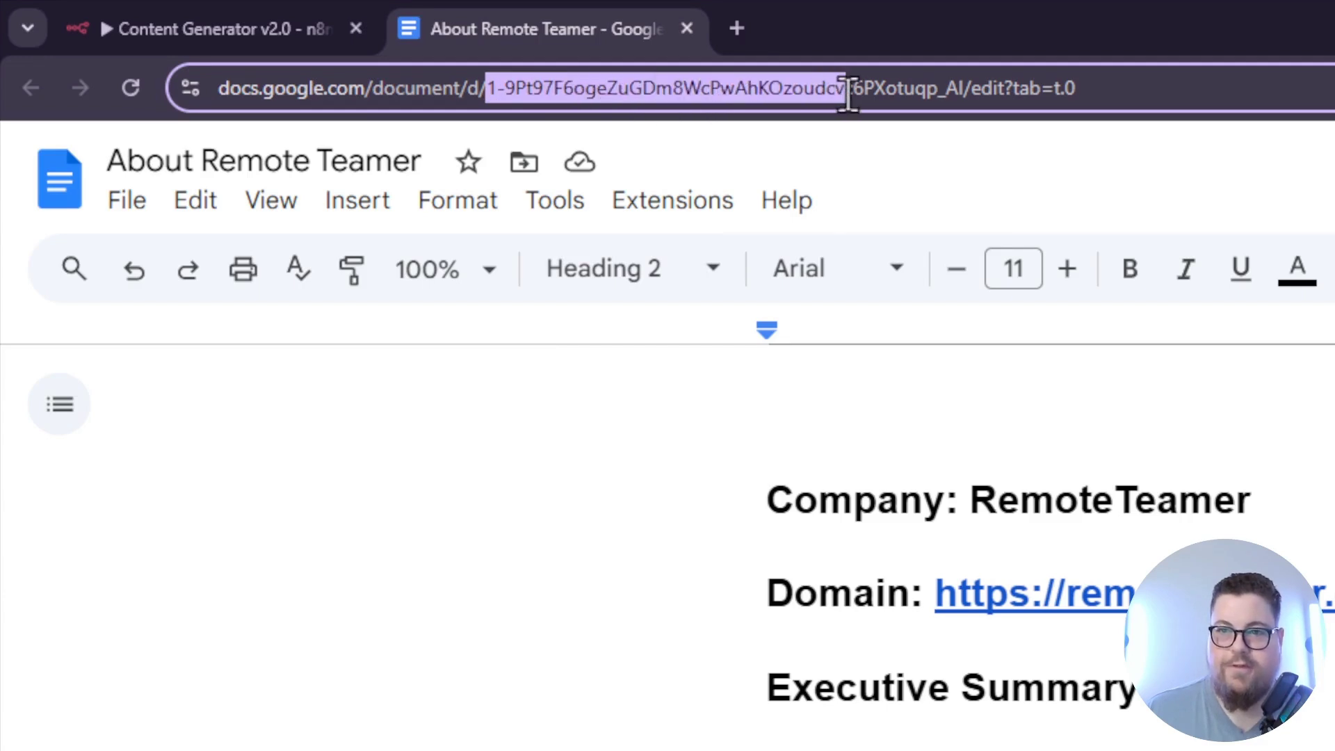
pyautogui.moveTo(952, 90); pyautogui.dragTo(963, 89)
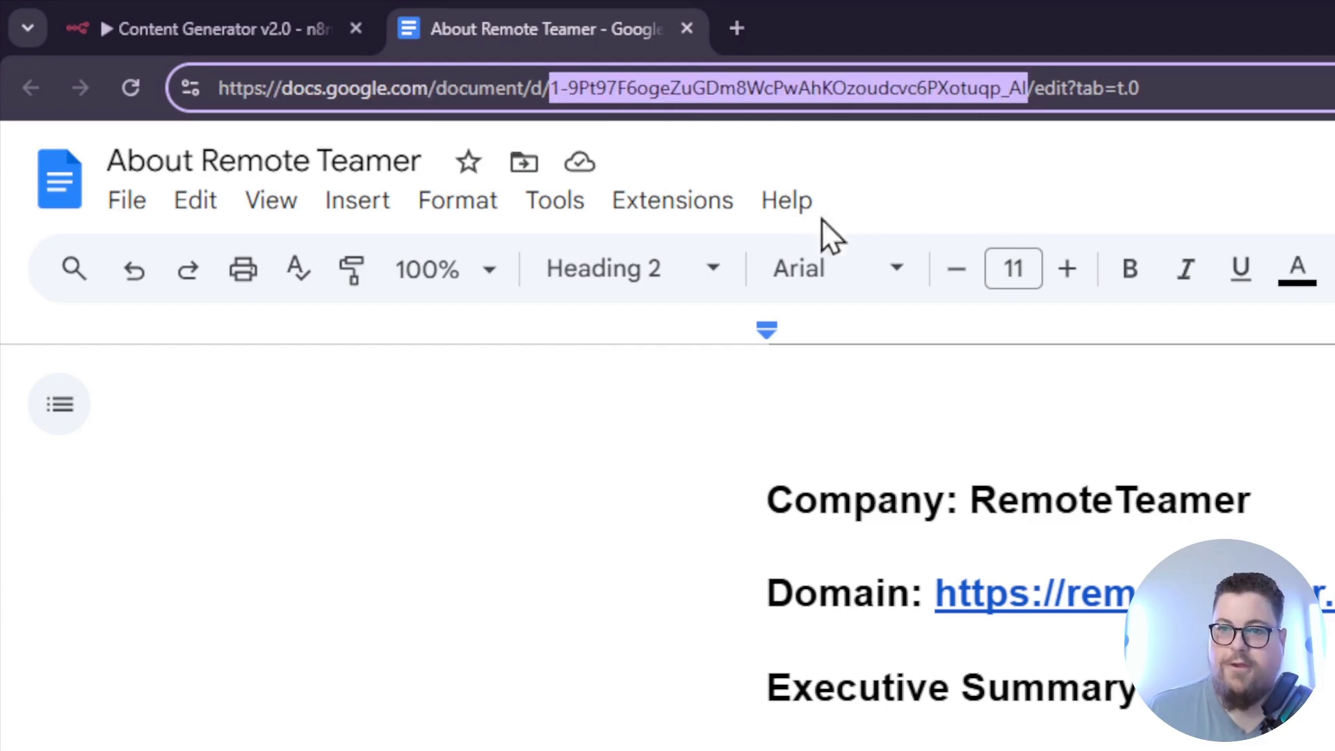
pyautogui.hotkey('ctrl', 'c')
pyautogui.hotkey('ctrl', 'v')
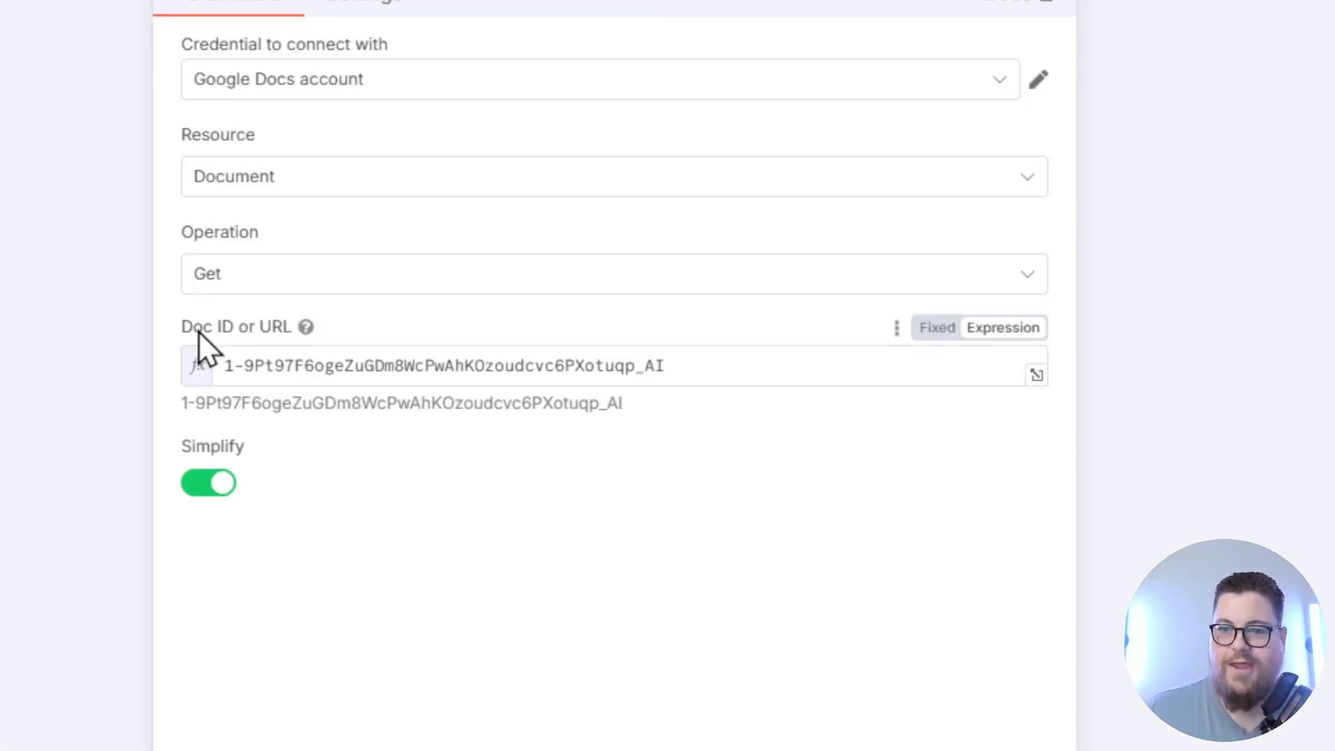
pyautogui.click(256, 366)
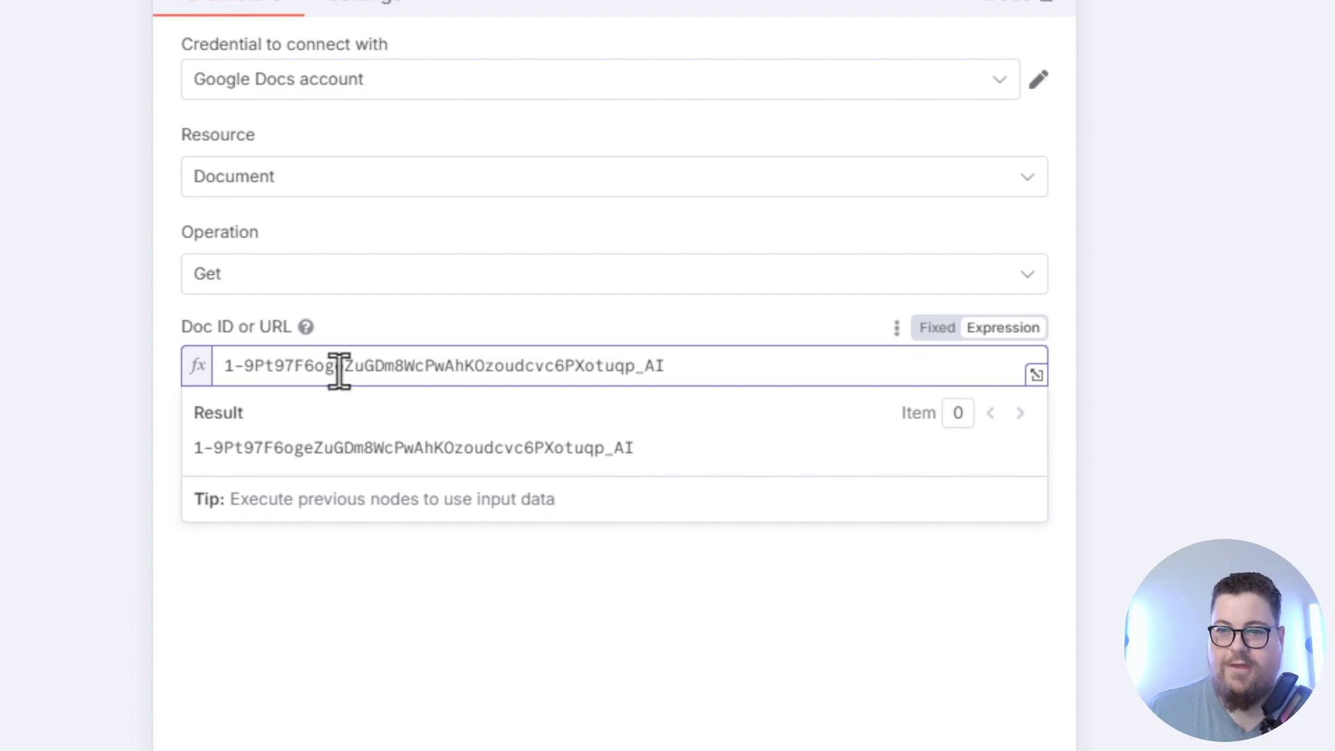